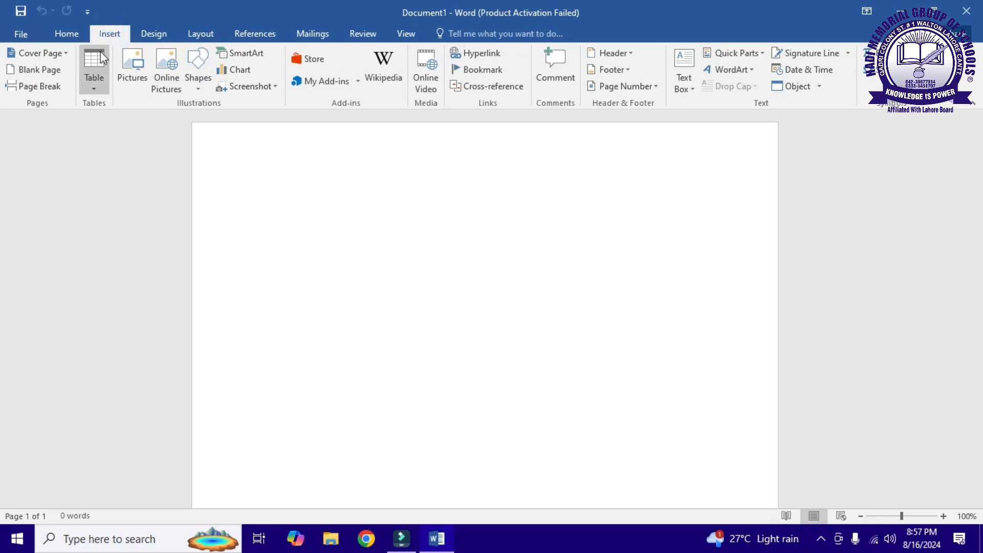
- Insert a table with 8 columns and 10 rows, and add an extra row directly below its first row
{"action": "left_click", "coordinate": [96, 79]}
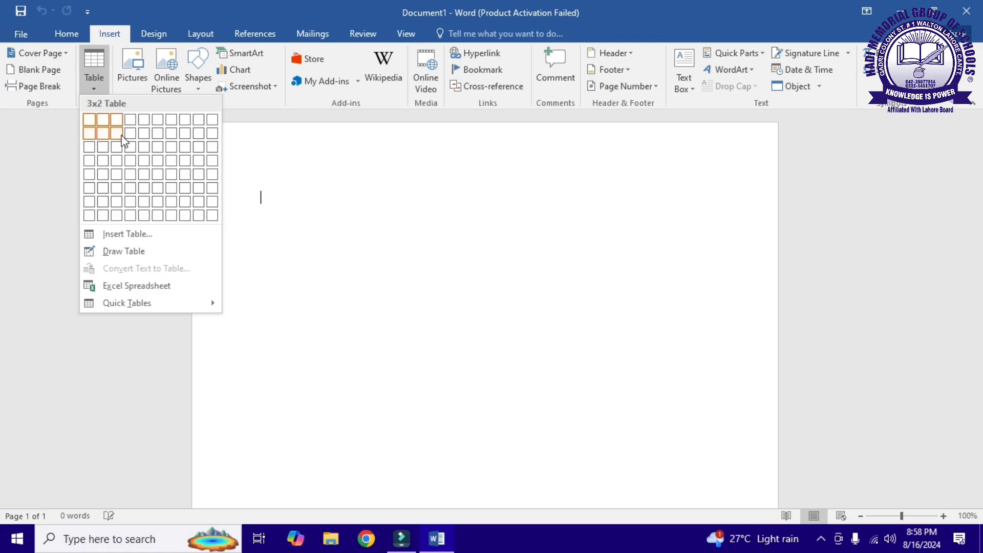
{"action": "left_click", "coordinate": [138, 234]}
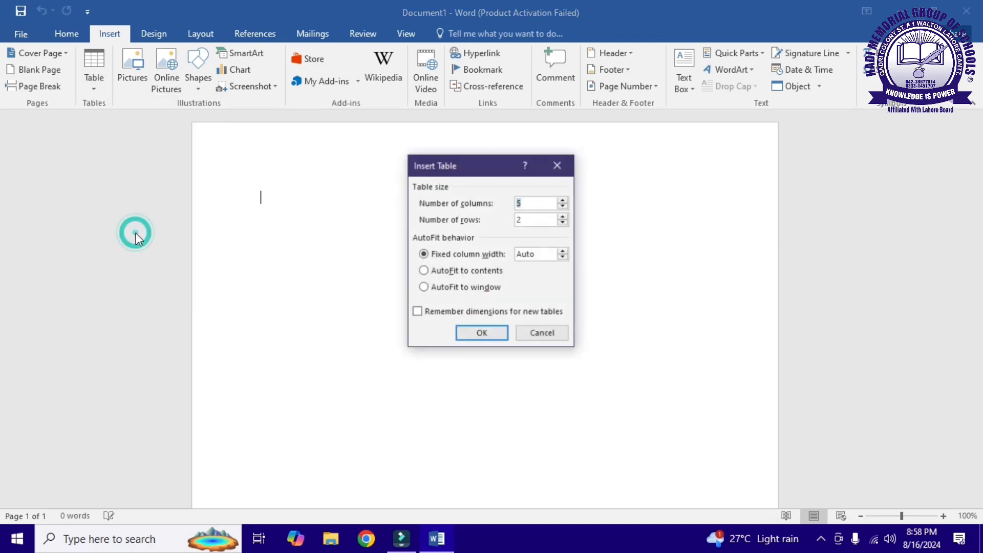
{"action": "left_click", "coordinate": [563, 200]}
{"action": "left_click", "coordinate": [564, 201]}
{"action": "left_click", "coordinate": [563, 216]}
{"action": "left_click", "coordinate": [564, 217]}
{"action": "left_click", "coordinate": [563, 216]}
{"action": "left_click", "coordinate": [481, 333]}
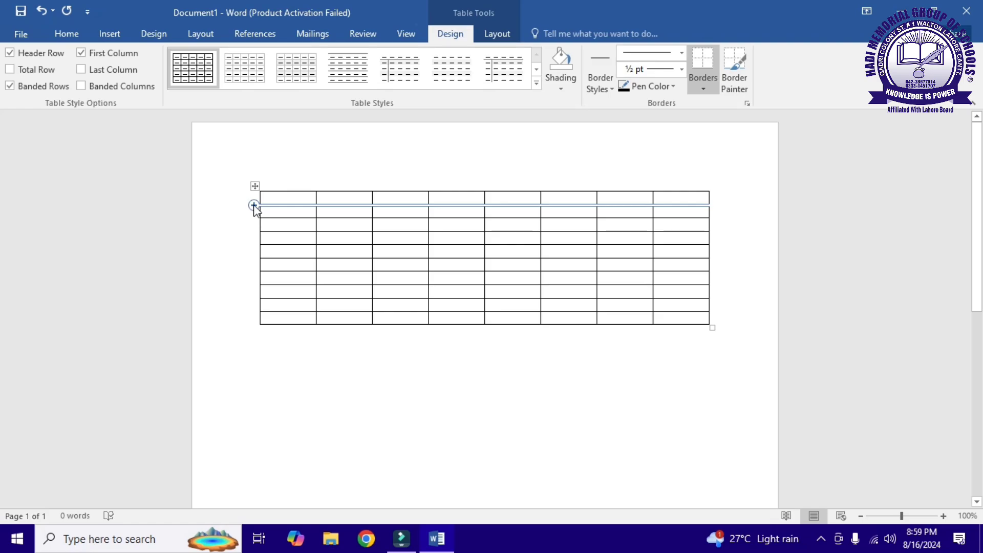
{"action": "left_click", "coordinate": [253, 205]}
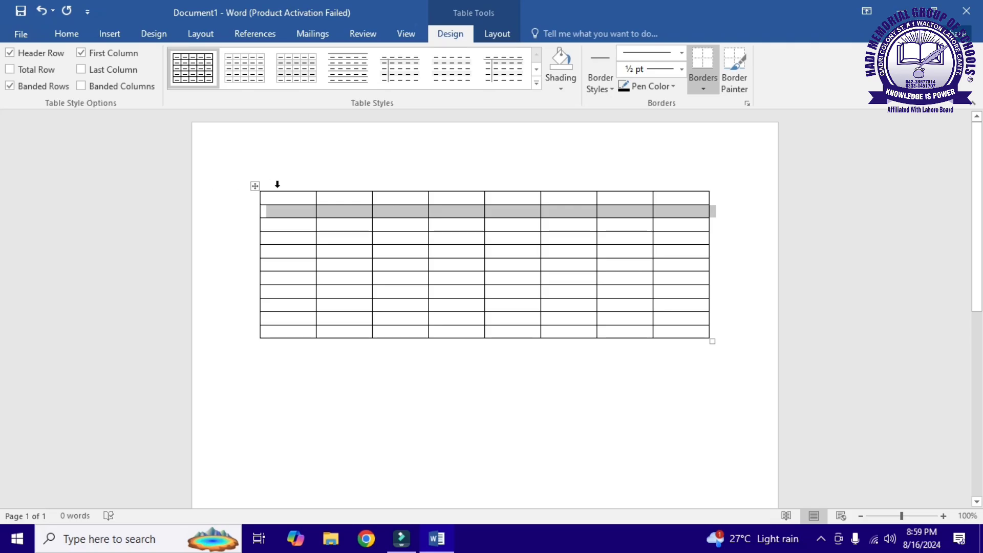
- Draw a table frame about 4.22" wide and 2.15" high below the first table, and split off a first column about 0.87" wide
{"action": "left_click", "coordinate": [110, 34]}
{"action": "left_click", "coordinate": [89, 66]}
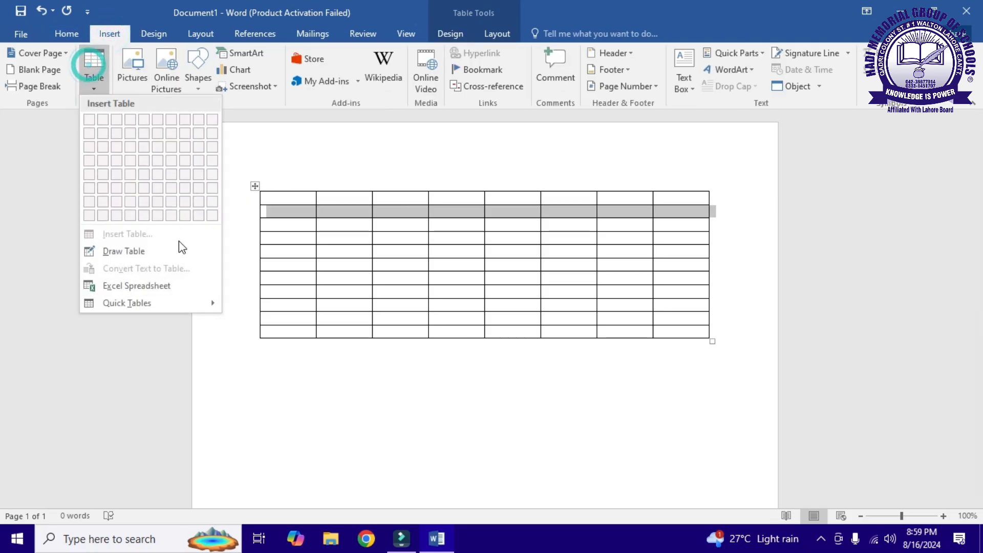
{"action": "left_click", "coordinate": [113, 252]}
{"action": "scroll", "coordinate": [373, 302], "scroll_direction": "down", "scroll_amount": 2}
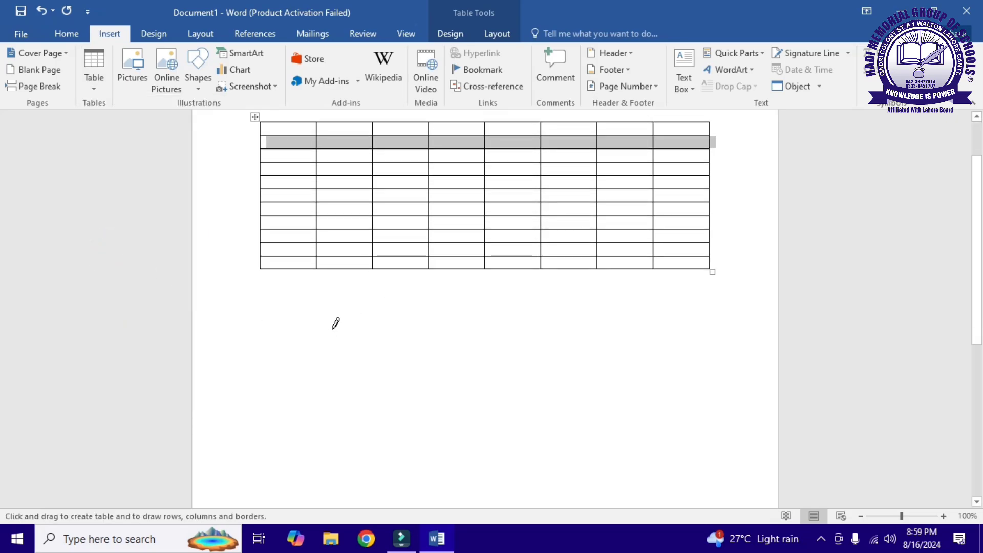
{"action": "scroll", "coordinate": [364, 302], "scroll_direction": "down", "scroll_amount": 1}
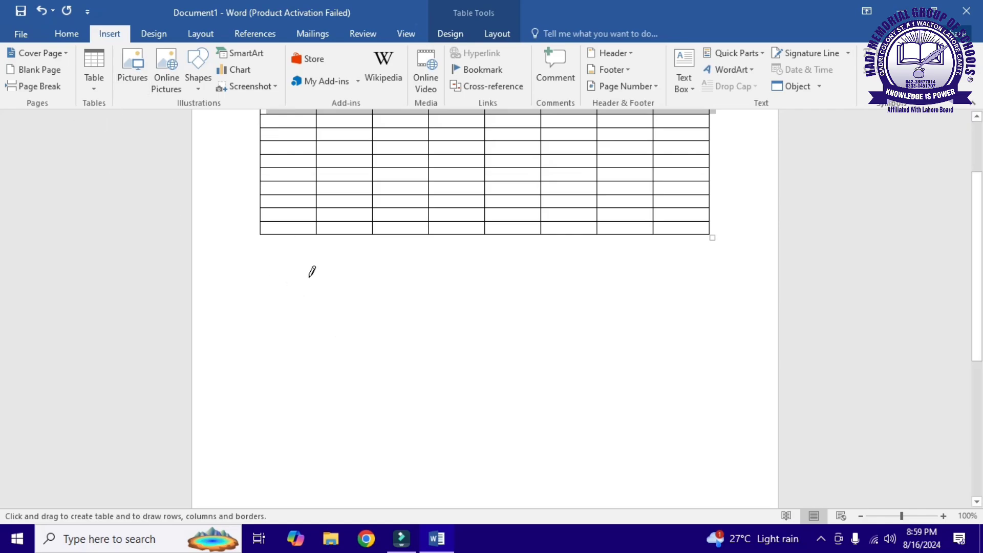
{"action": "mouse_move", "coordinate": [309, 281]}
{"action": "left_mouse_down"}
{"action": "mouse_move", "coordinate": [484, 385]}
{"action": "mouse_move", "coordinate": [604, 425]}
{"action": "left_mouse_up"}
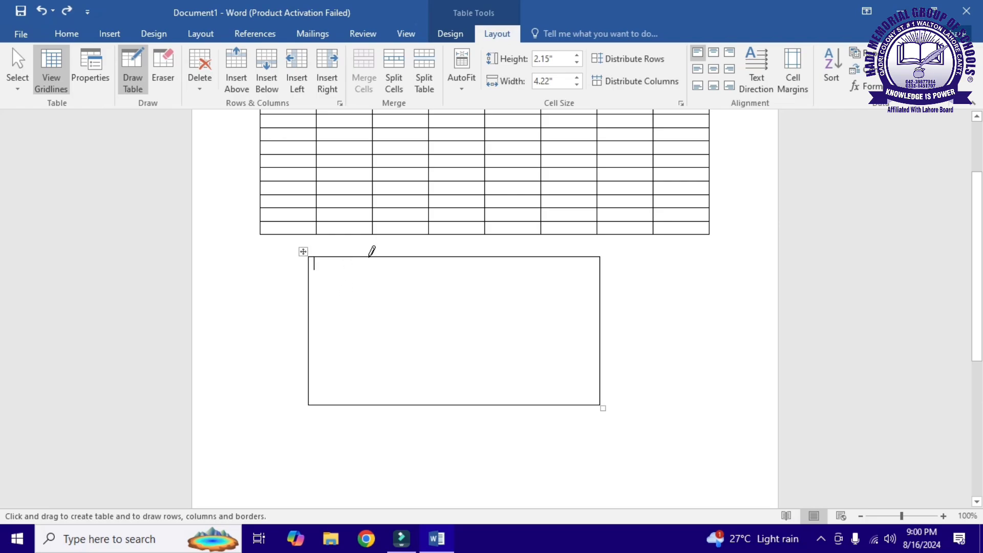
{"action": "left_click_drag", "start_coordinate": [369, 257], "coordinate": [369, 340]}
{"action": "left_click_drag", "start_coordinate": [424, 256], "coordinate": [440, 278]}
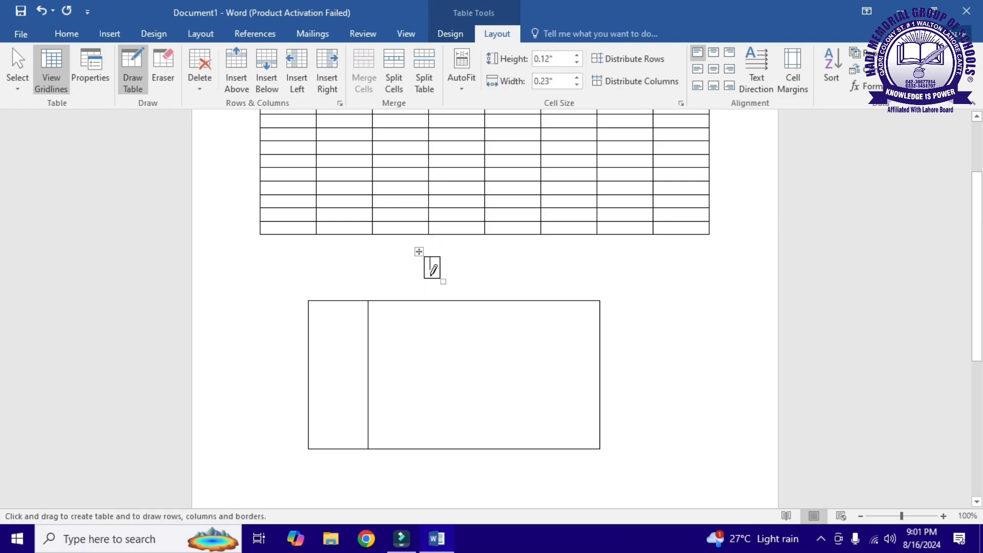
{"action": "key", "text": "ctrl+z"}
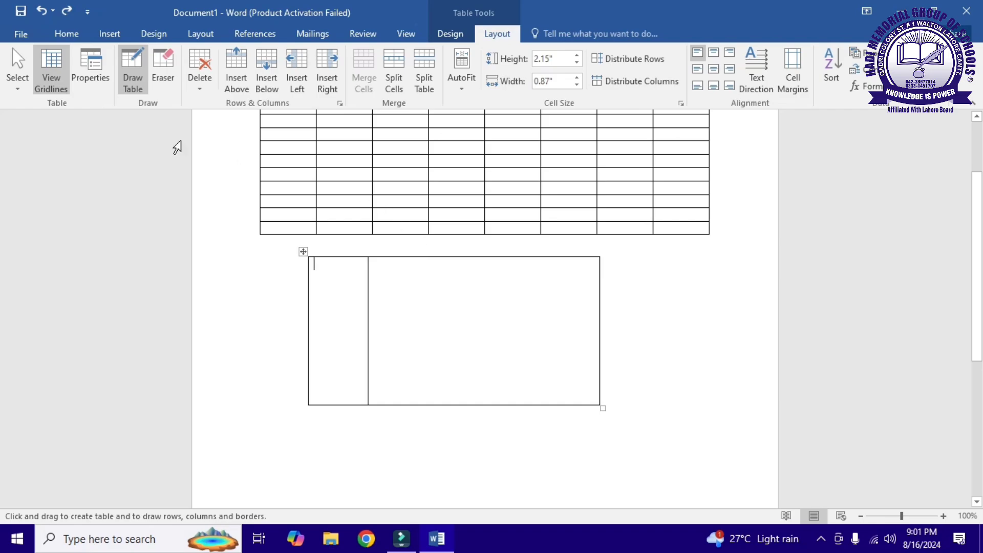
{"action": "left_click", "coordinate": [132, 71]}
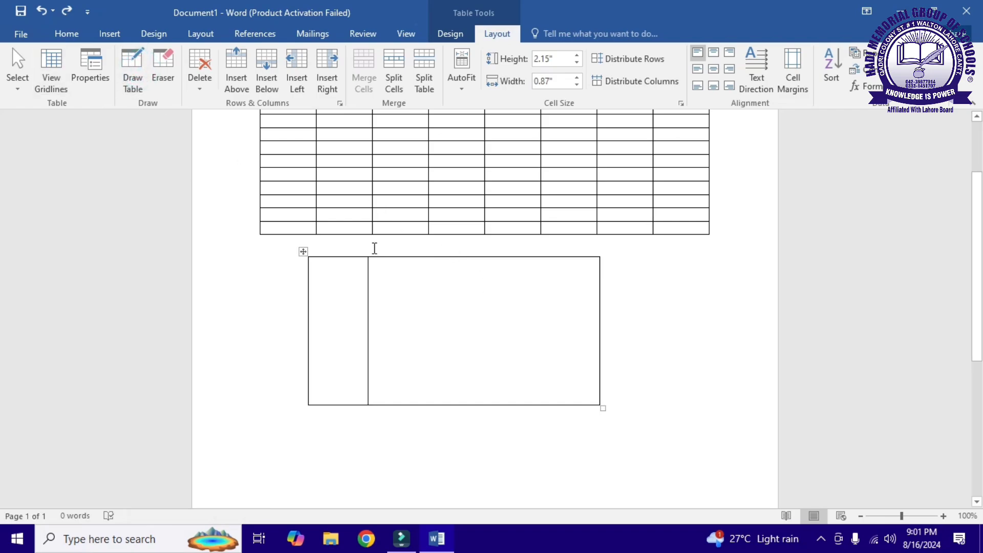
{"action": "left_click", "coordinate": [130, 76]}
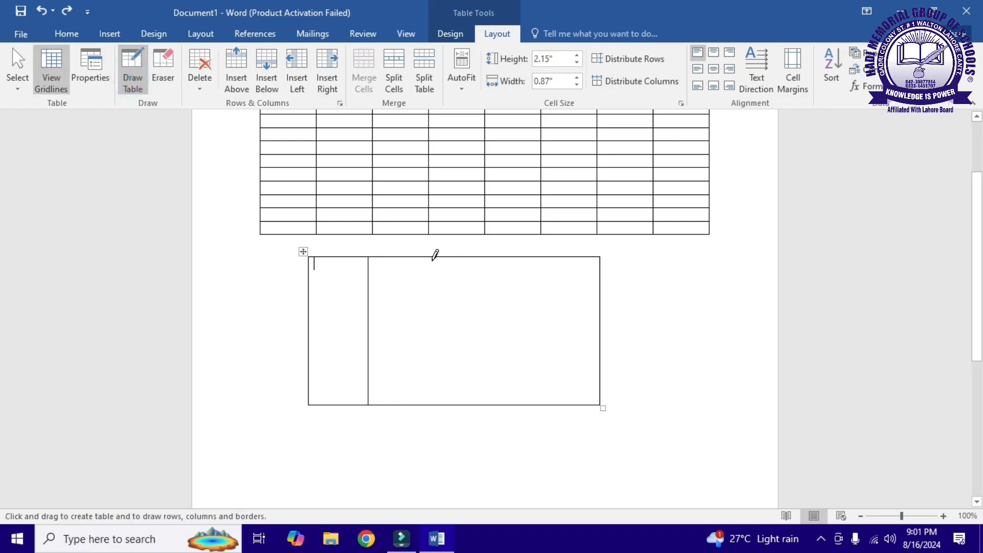
- Draw three more vertical and three horizontal lines in the drawn table to form five columns and four rows
{"action": "mouse_move", "coordinate": [432, 257]}
{"action": "left_mouse_down"}
{"action": "mouse_move", "coordinate": [424, 340]}
{"action": "mouse_move", "coordinate": [432, 402]}
{"action": "left_mouse_up"}
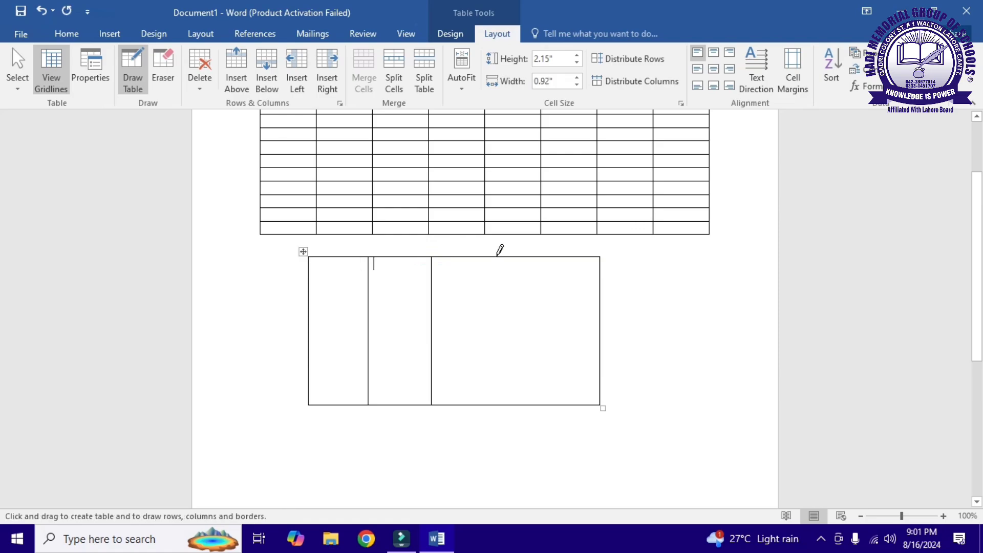
{"action": "left_click_drag", "start_coordinate": [490, 256], "coordinate": [490, 402]}
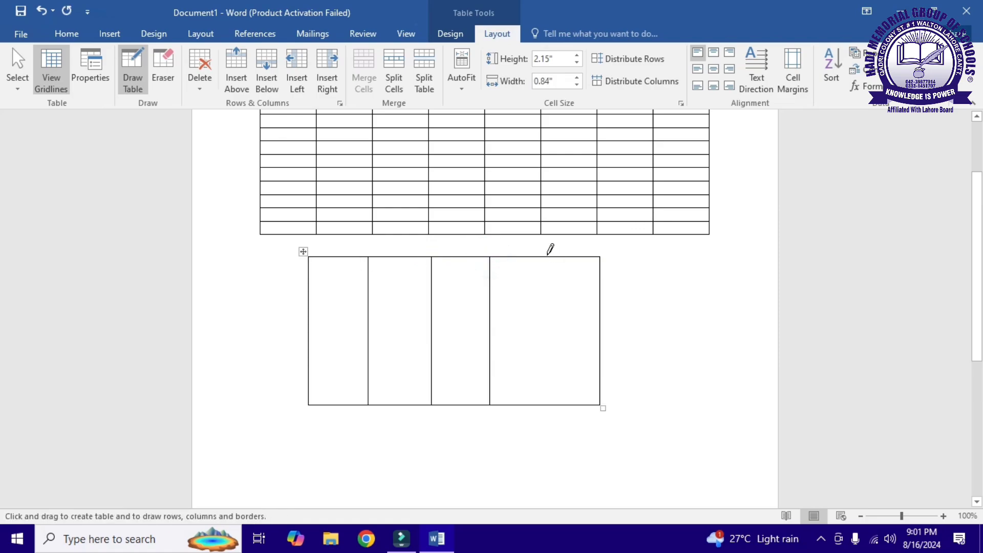
{"action": "left_click_drag", "start_coordinate": [546, 257], "coordinate": [546, 402]}
{"action": "left_click_drag", "start_coordinate": [308, 284], "coordinate": [597, 285]}
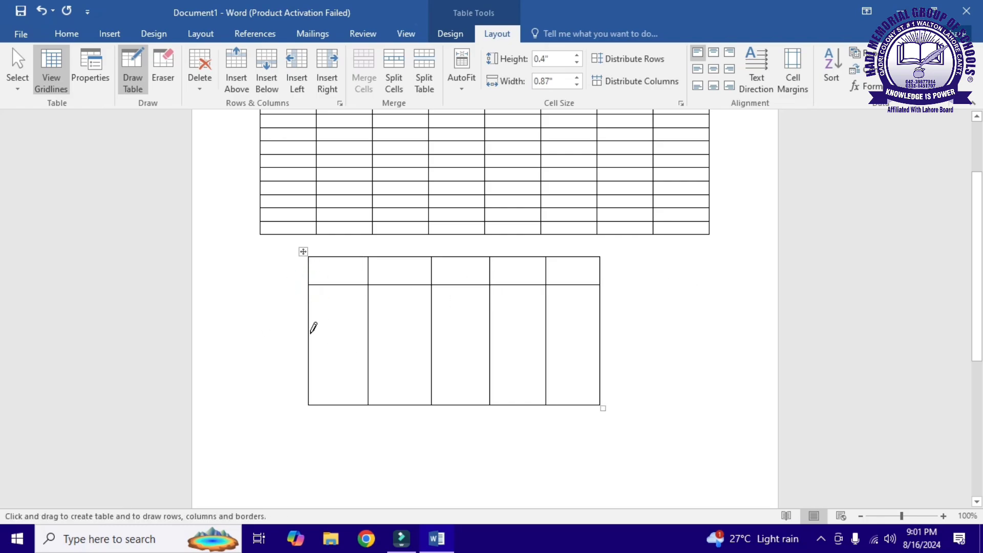
{"action": "left_click_drag", "start_coordinate": [308, 321], "coordinate": [598, 321]}
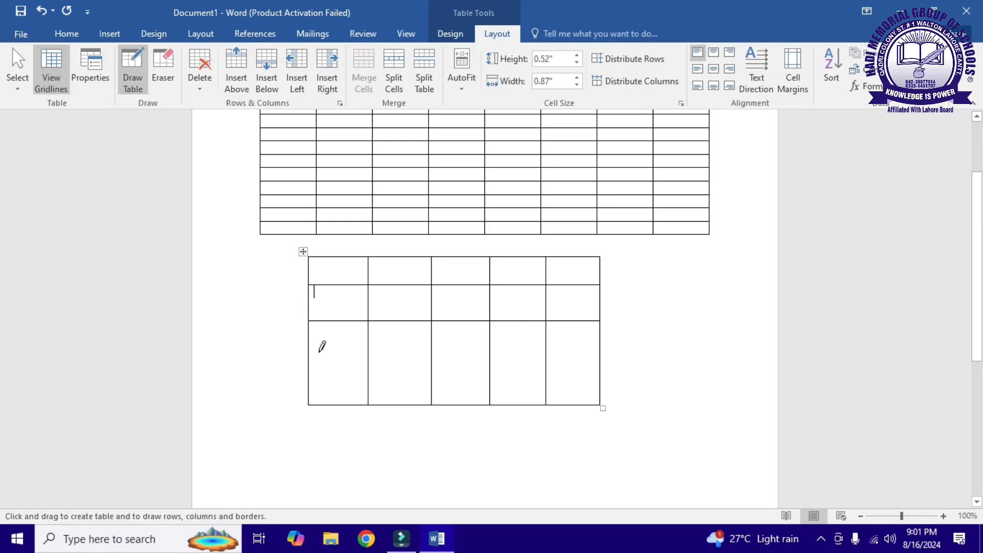
{"action": "left_click_drag", "start_coordinate": [308, 356], "coordinate": [598, 355]}
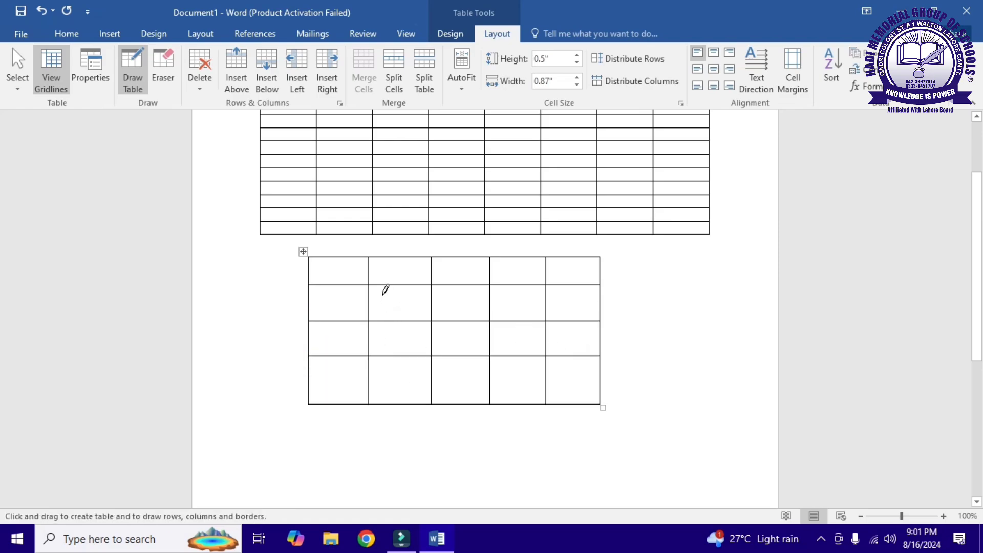
- Select the whole upper table, try the orange, grey and dark blue Grid Table 2 styles, and apply the light blue Grid Table 2 - Accent 1
{"action": "scroll", "coordinate": [436, 286], "scroll_direction": "up", "scroll_amount": 2}
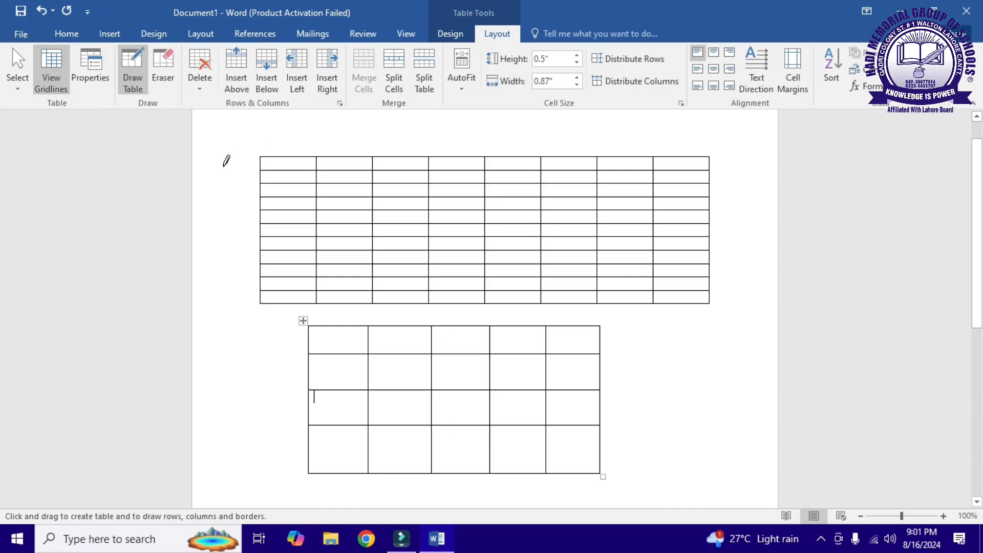
{"action": "left_click", "coordinate": [18, 82]}
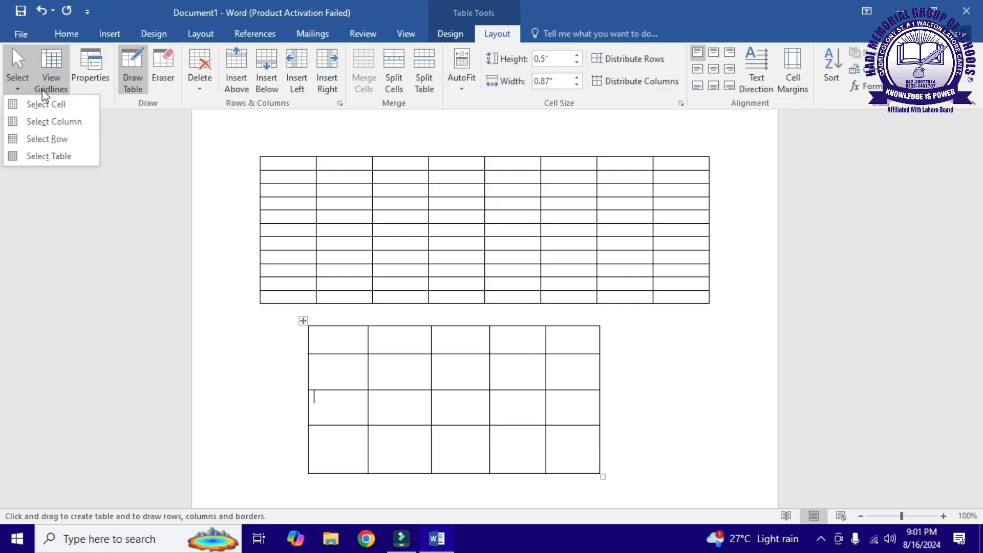
{"action": "left_click", "coordinate": [64, 156]}
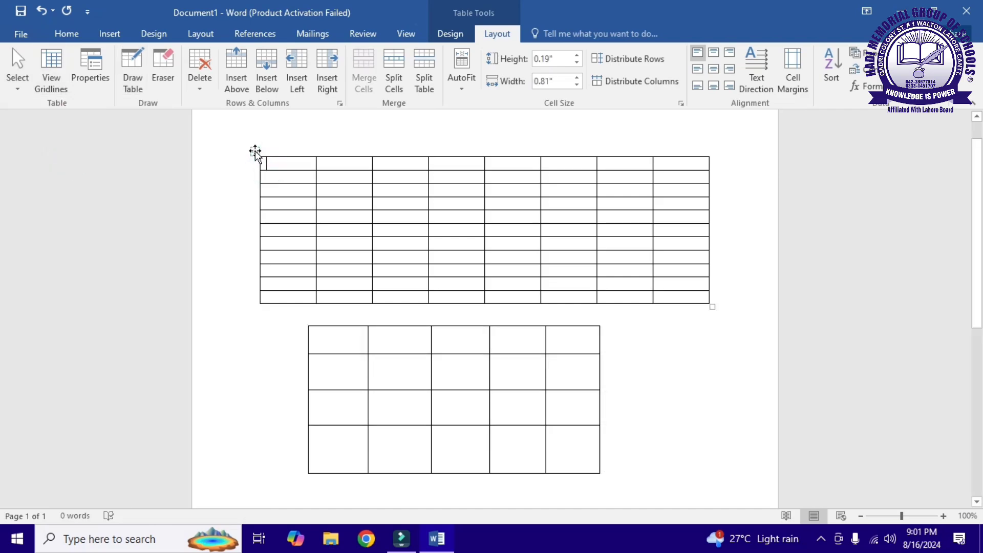
{"action": "left_click", "coordinate": [254, 151]}
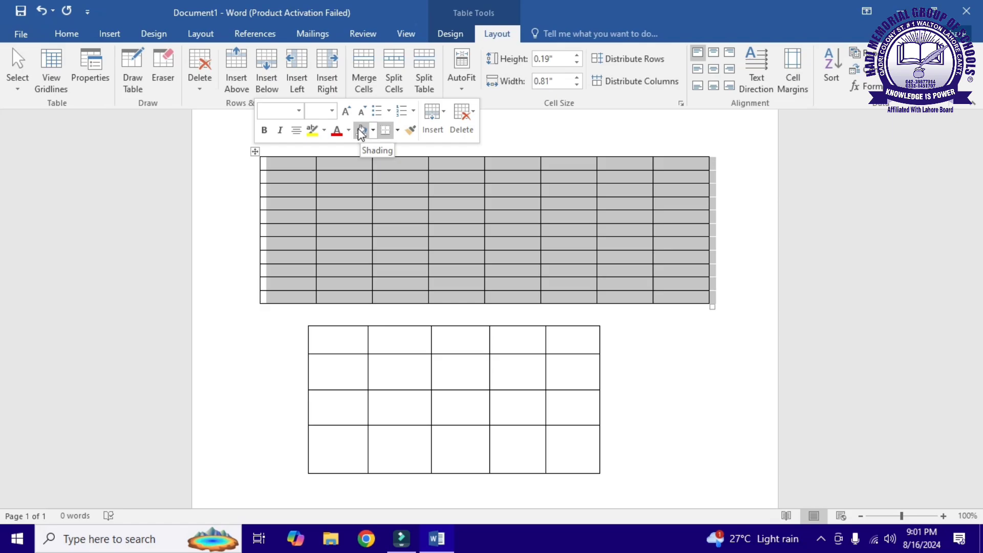
{"action": "left_click", "coordinate": [460, 35]}
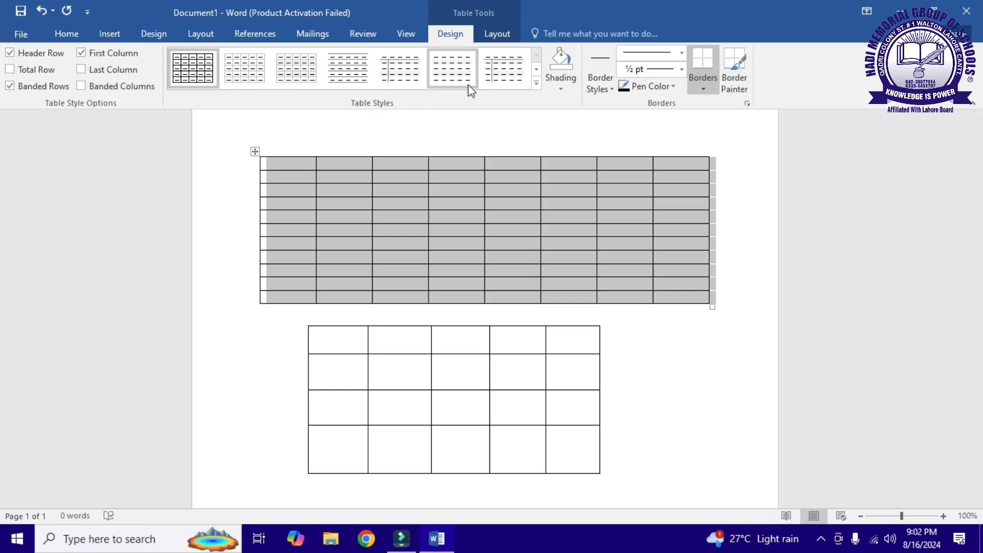
{"action": "left_click", "coordinate": [536, 69]}
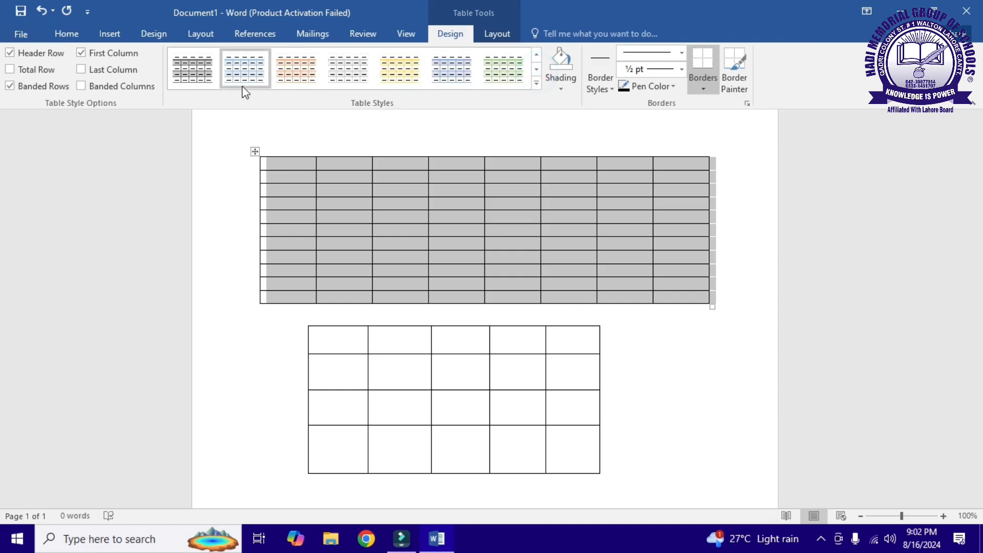
{"action": "left_click", "coordinate": [299, 73]}
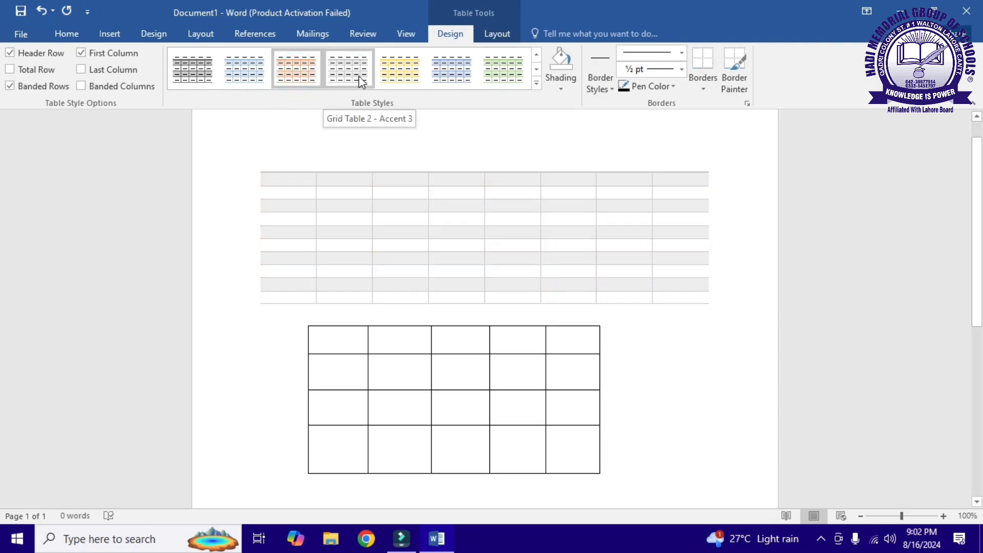
{"action": "left_click", "coordinate": [352, 81]}
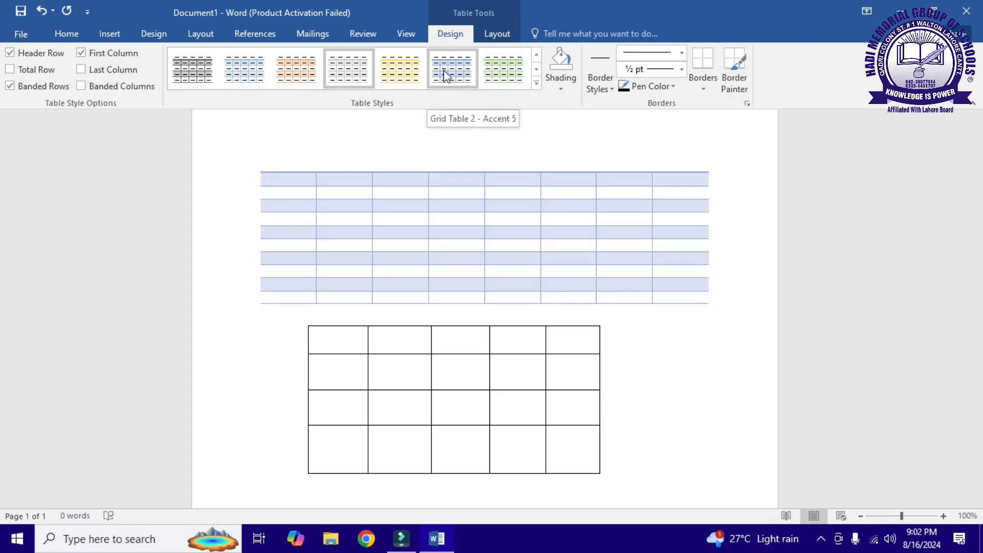
{"action": "left_click", "coordinate": [445, 75]}
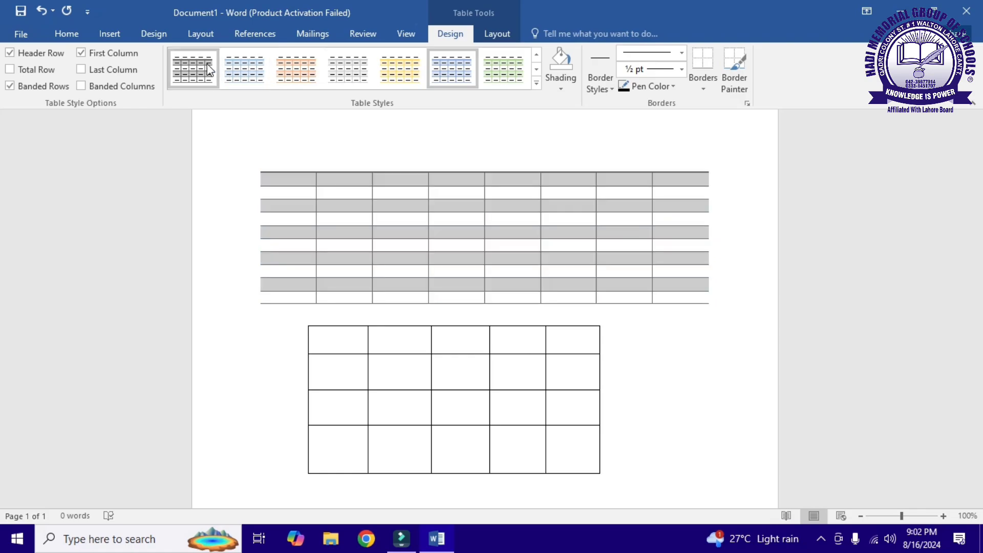
{"action": "left_click", "coordinate": [239, 75]}
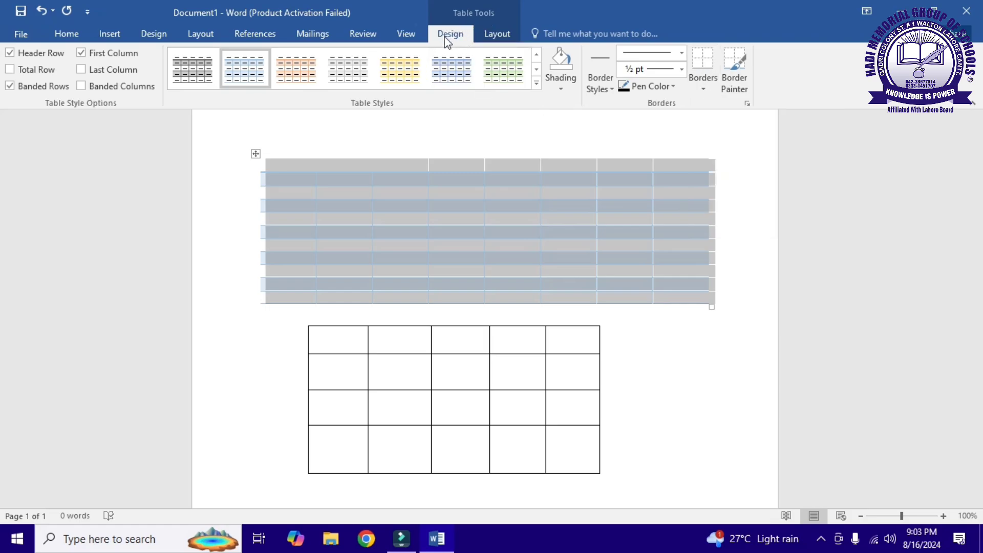
- Apply a bottom border to the upper table and deselect it
{"action": "left_click", "coordinate": [703, 90]}
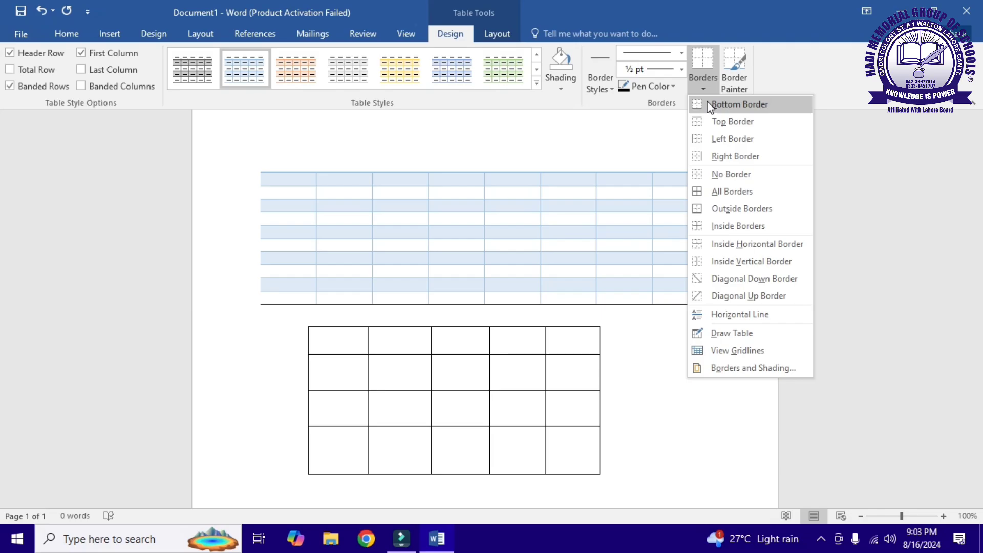
{"action": "left_click", "coordinate": [709, 106]}
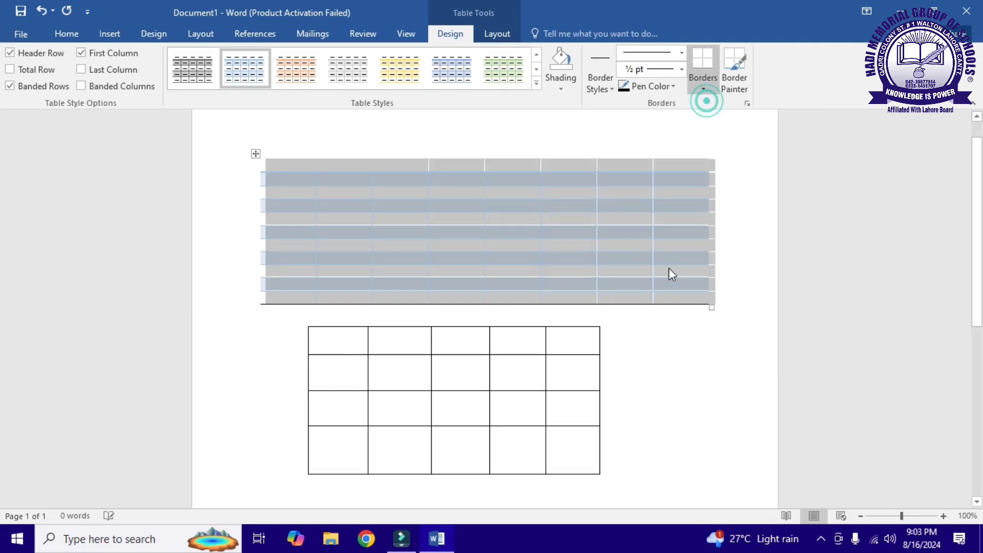
{"action": "left_click", "coordinate": [675, 313]}
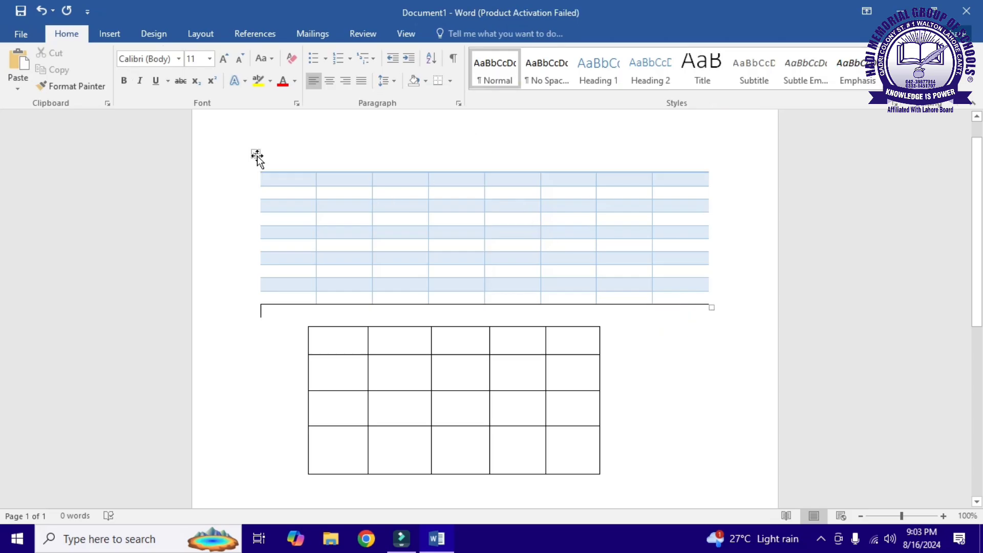
- Select the whole upper table and apply all borders to it
{"action": "left_click", "coordinate": [256, 154]}
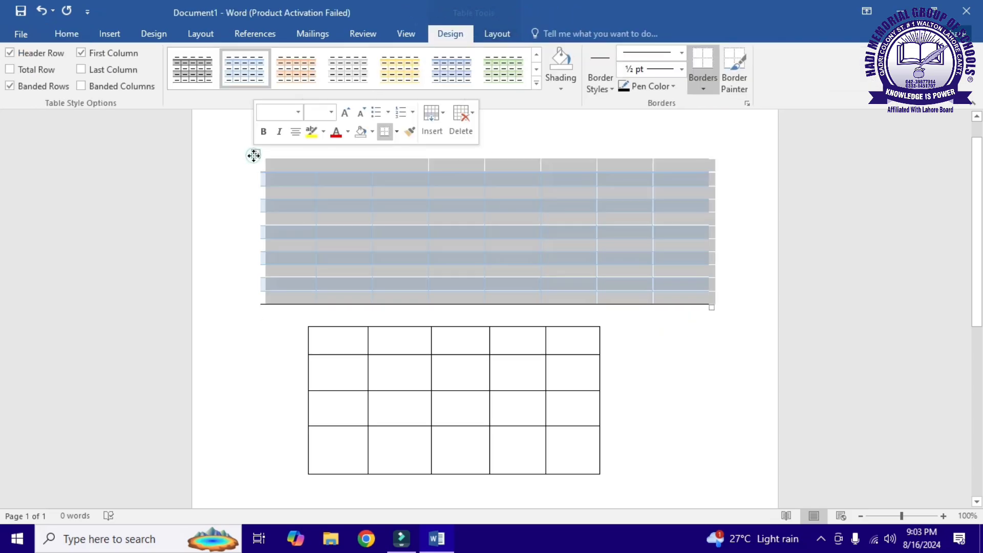
{"action": "left_click", "coordinate": [704, 88]}
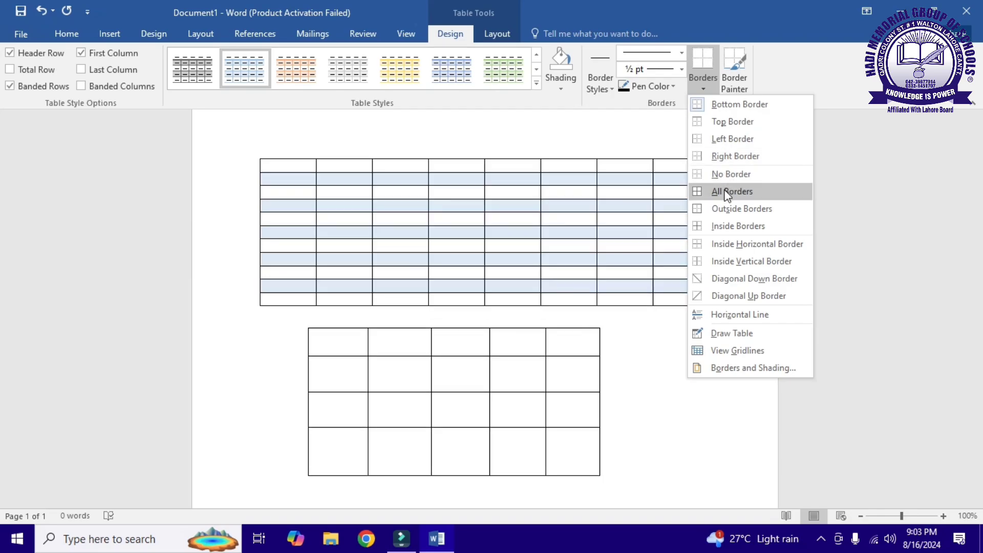
{"action": "left_click", "coordinate": [727, 192]}
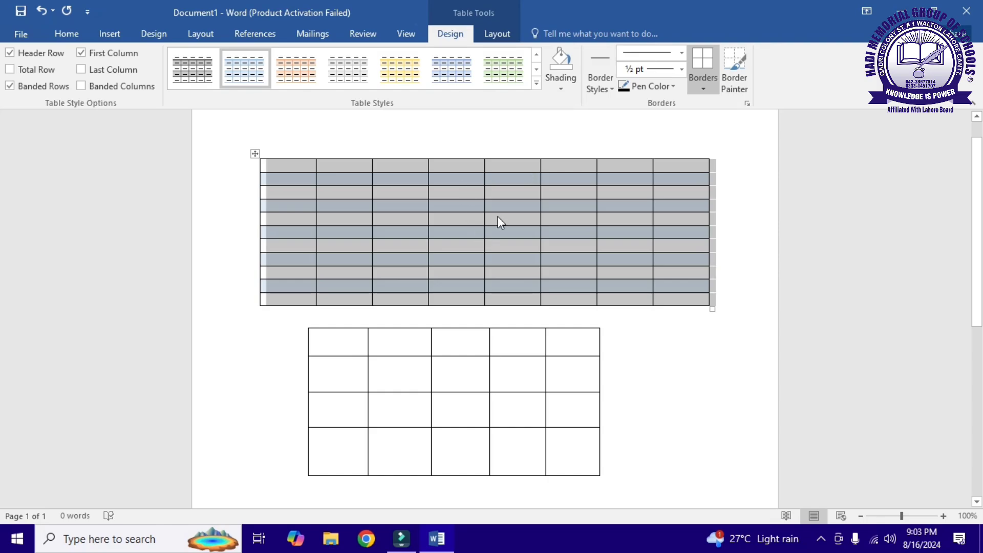
- Choose the black double-line ½ pt border style, apply it to all borders of the upper table, and deselect the table
{"action": "left_click", "coordinate": [612, 90]}
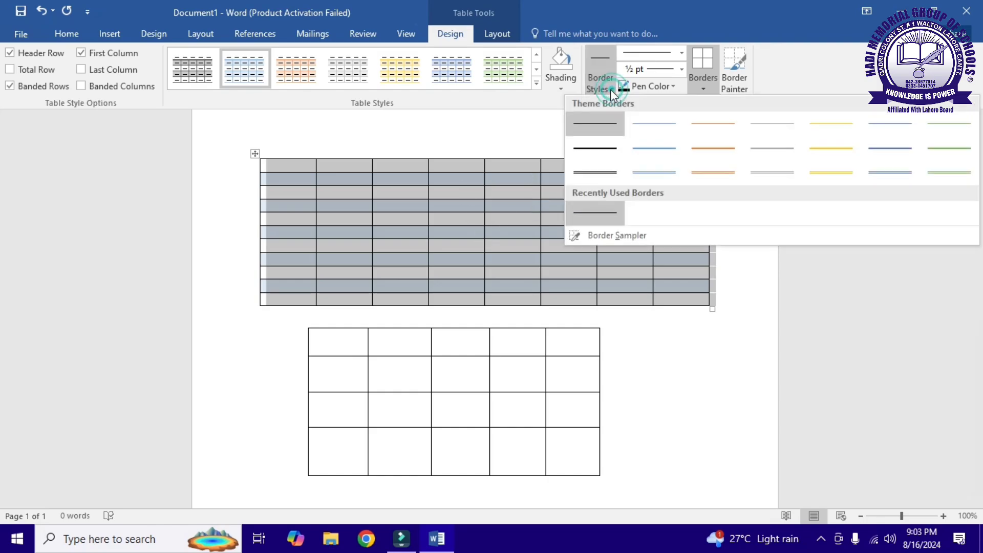
{"action": "left_click", "coordinate": [595, 173]}
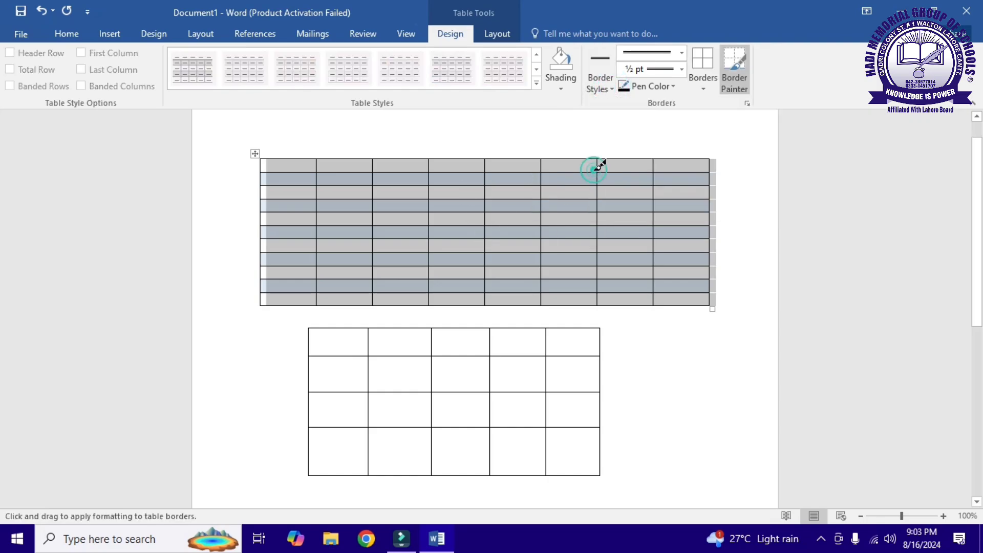
{"action": "left_click", "coordinate": [703, 89]}
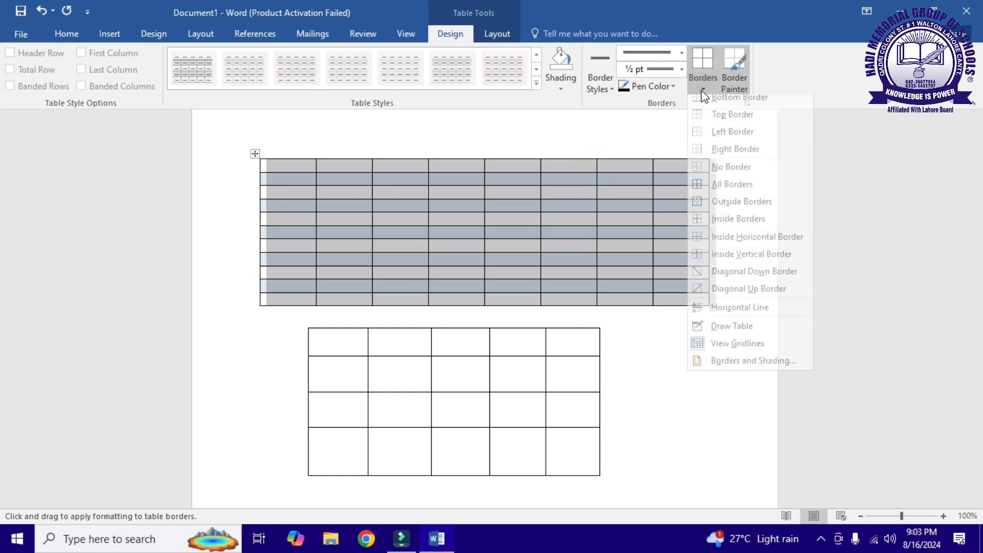
{"action": "left_click", "coordinate": [609, 89]}
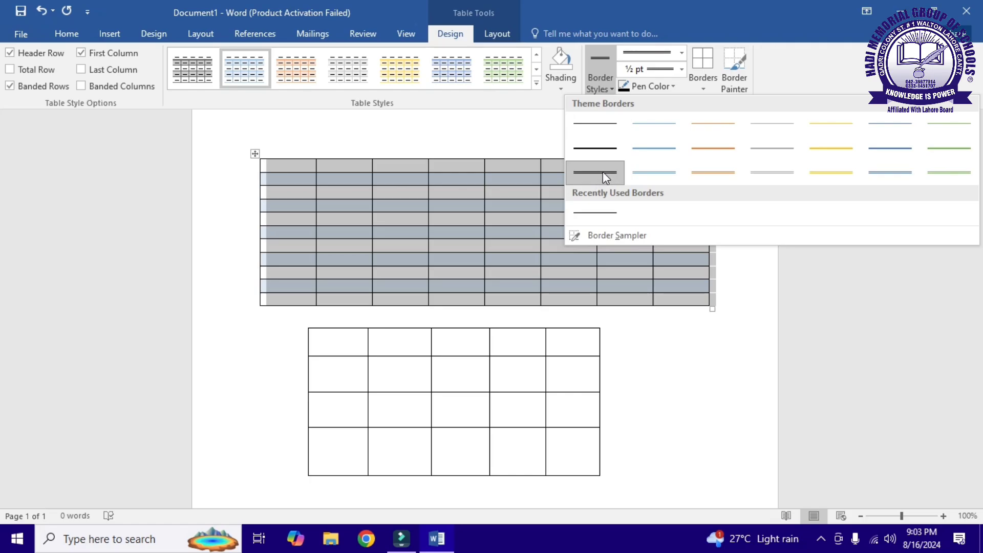
{"action": "left_click", "coordinate": [603, 171]}
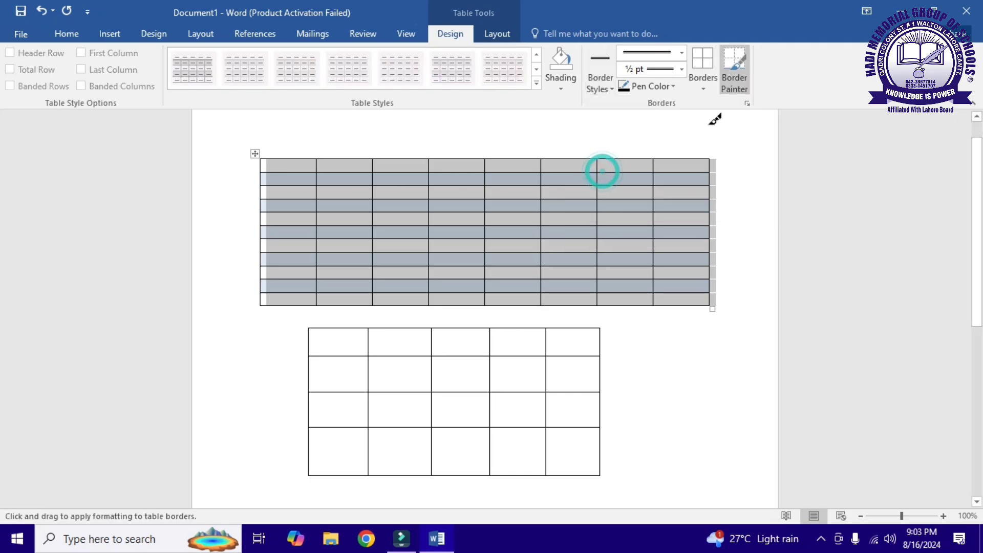
{"action": "left_click", "coordinate": [611, 90]}
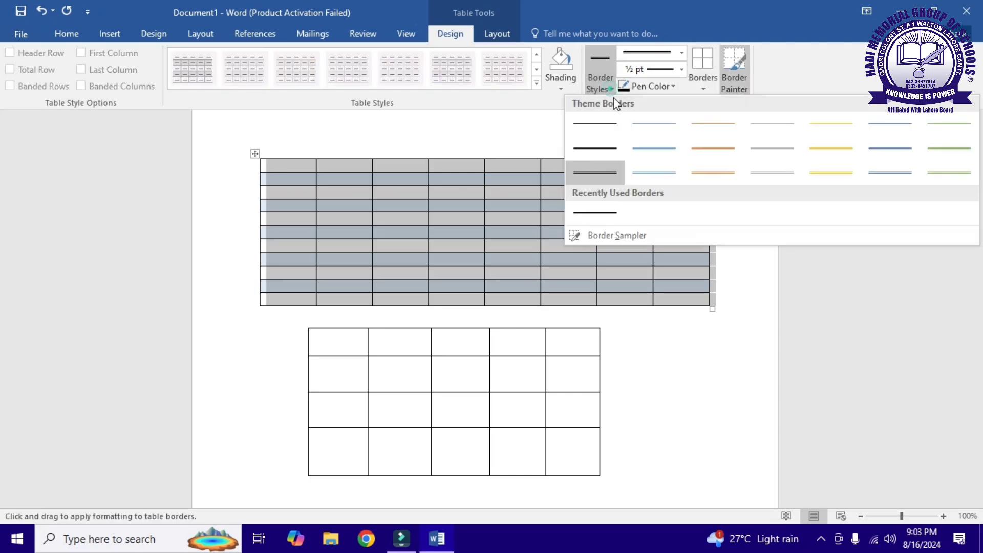
{"action": "left_click", "coordinate": [606, 170]}
{"action": "left_click", "coordinate": [703, 89]}
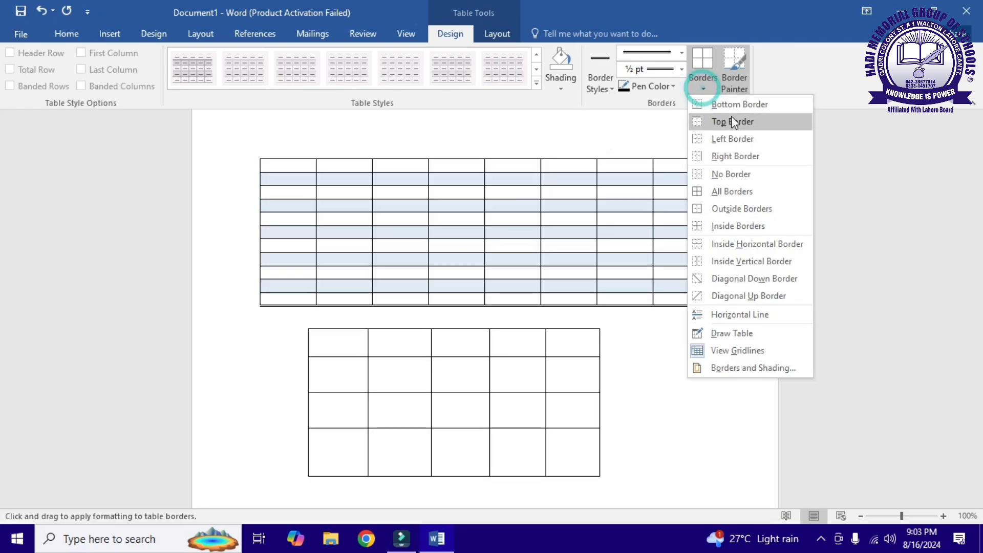
{"action": "left_click", "coordinate": [727, 188]}
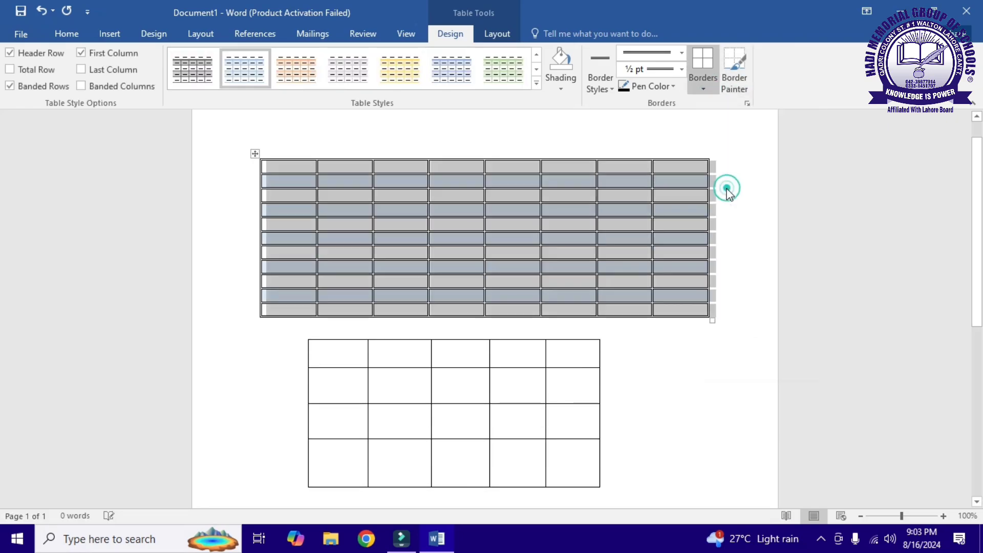
{"action": "left_click", "coordinate": [662, 358]}
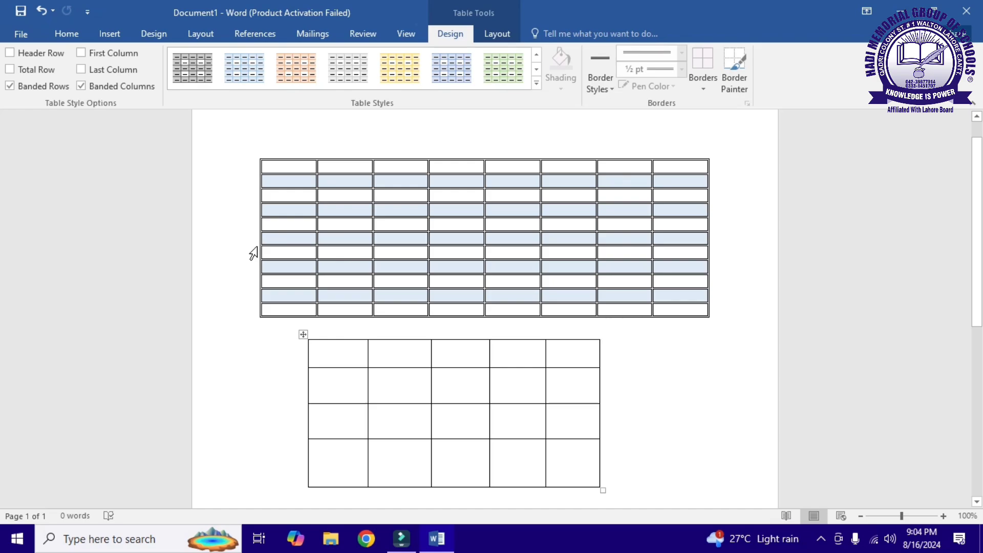
- Merge all cells of the upper table into one cell and undo the merge
{"action": "left_click", "coordinate": [493, 32]}
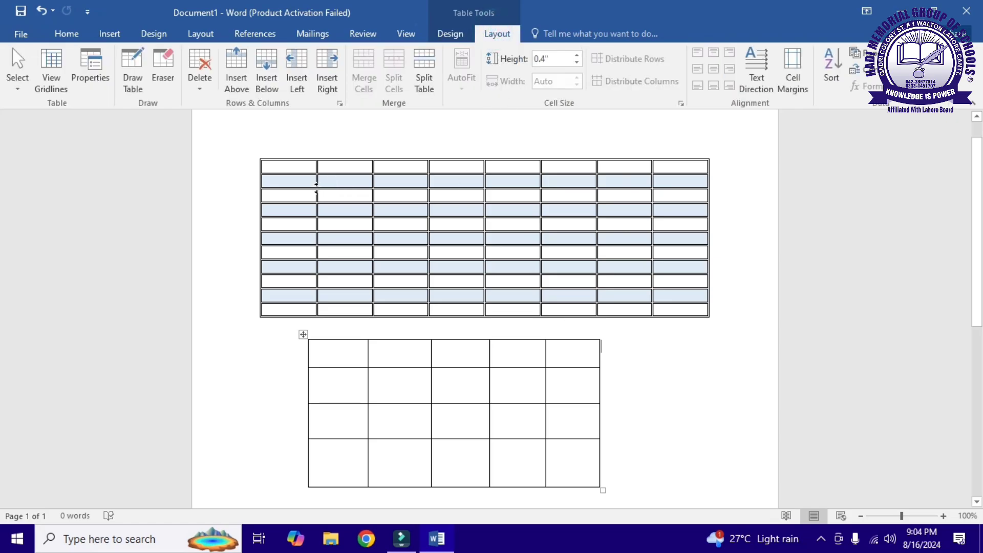
{"action": "left_click", "coordinate": [271, 171]}
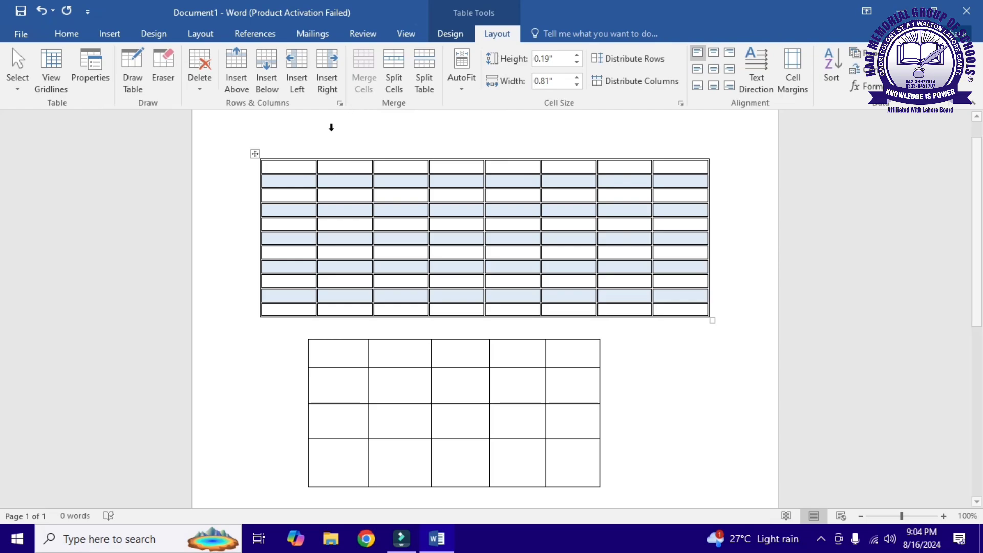
{"action": "left_click", "coordinate": [255, 154]}
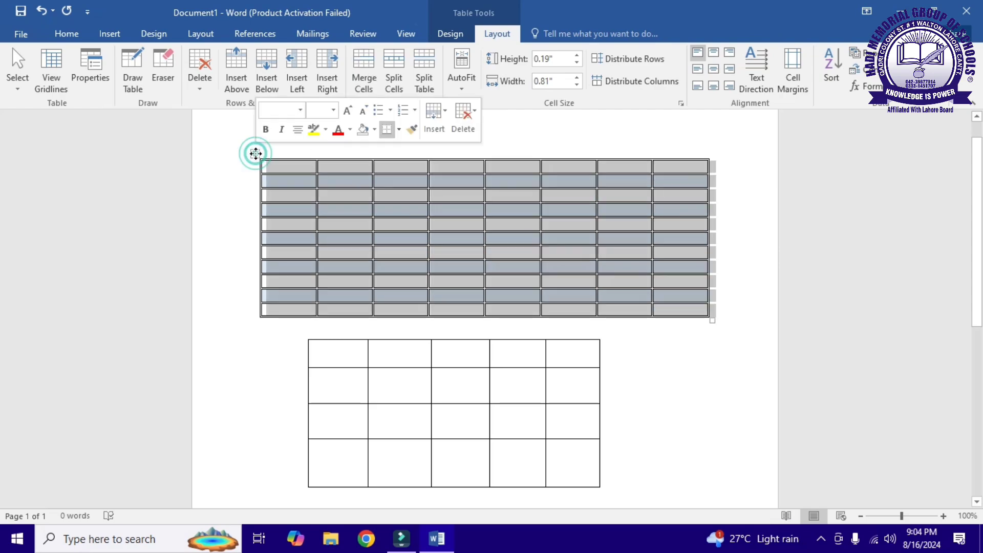
{"action": "left_click", "coordinate": [370, 90]}
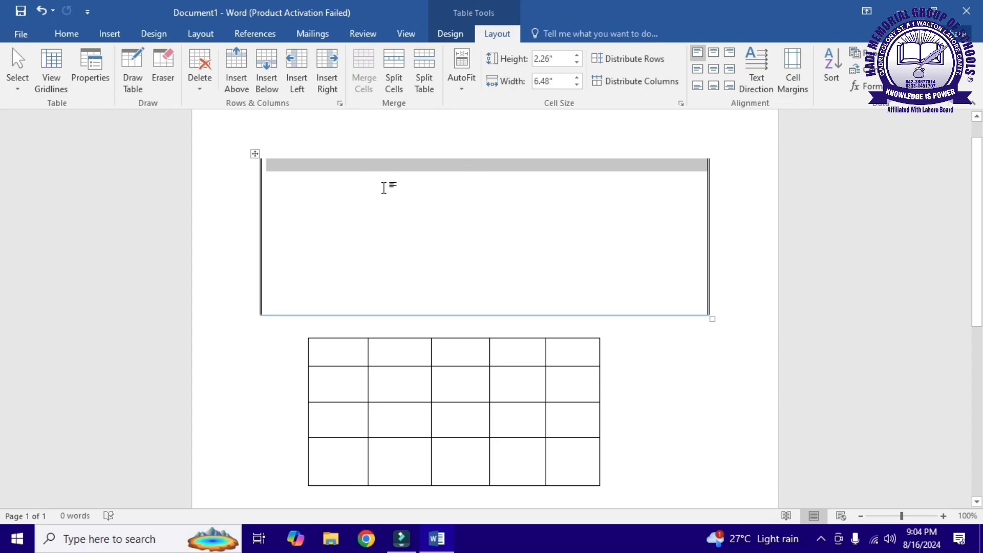
{"action": "scroll", "coordinate": [476, 228], "scroll_direction": "up", "scroll_amount": 1}
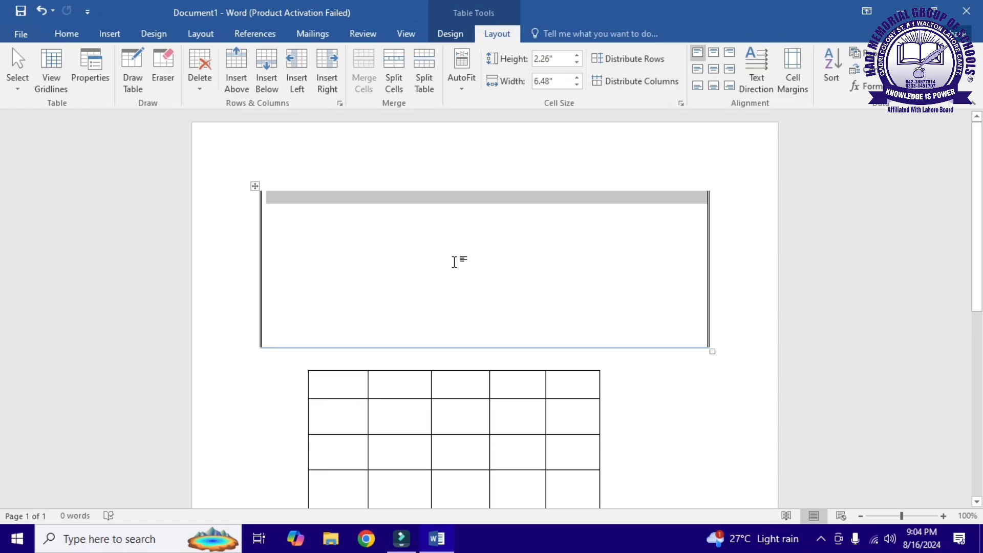
{"action": "key", "text": "ctrl+z"}
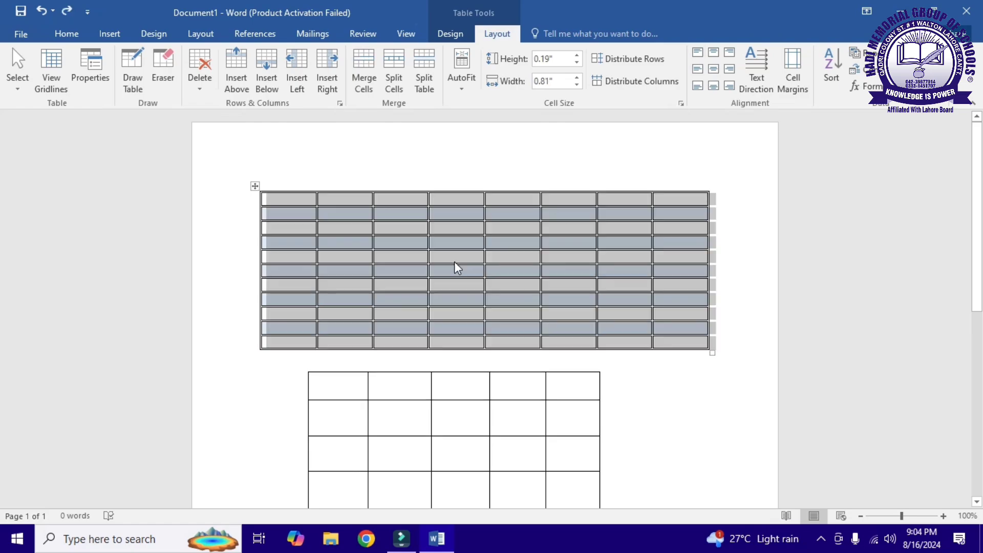
- Merge all cells of the lower drawn table into one, undo the merge, and deselect the table
{"action": "left_click", "coordinate": [347, 381]}
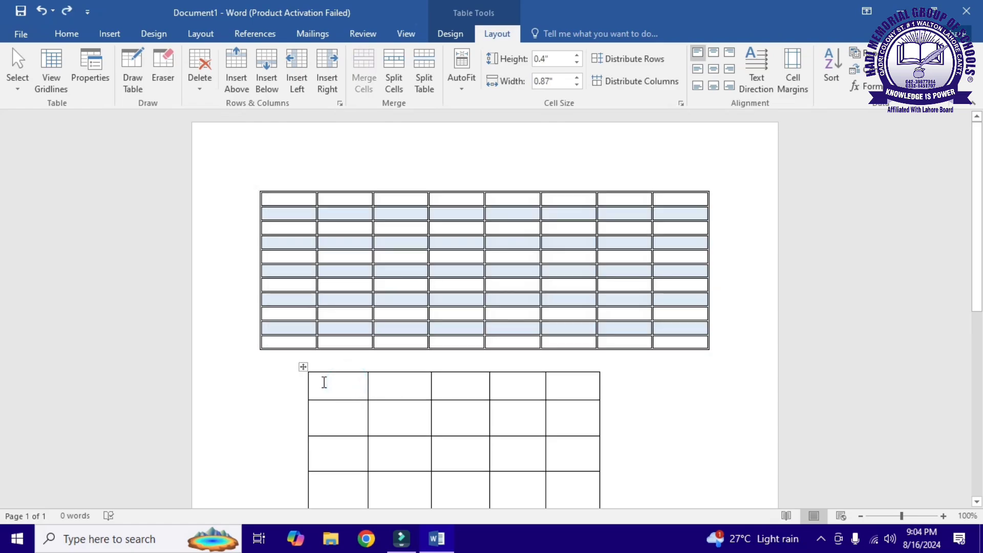
{"action": "left_click", "coordinate": [323, 382]}
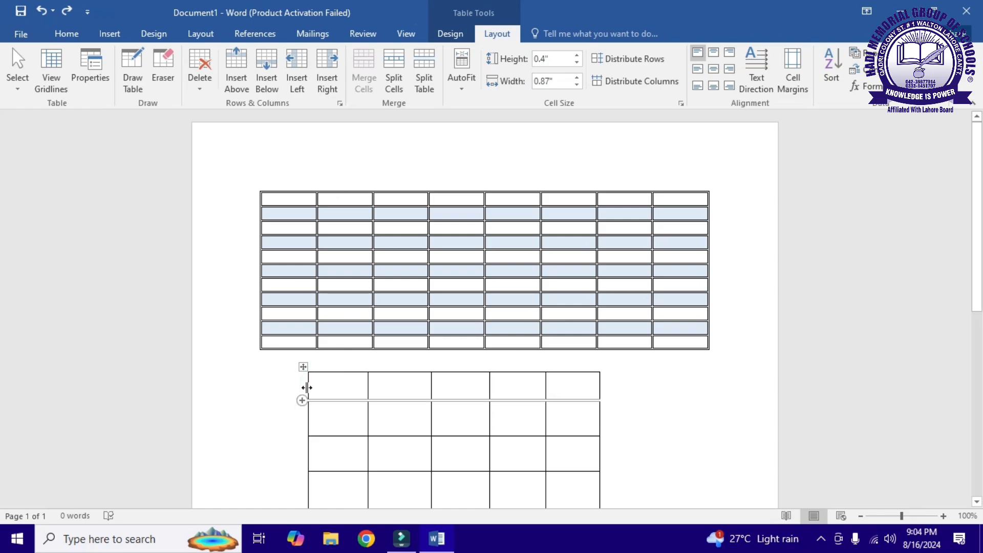
{"action": "left_click", "coordinate": [303, 366]}
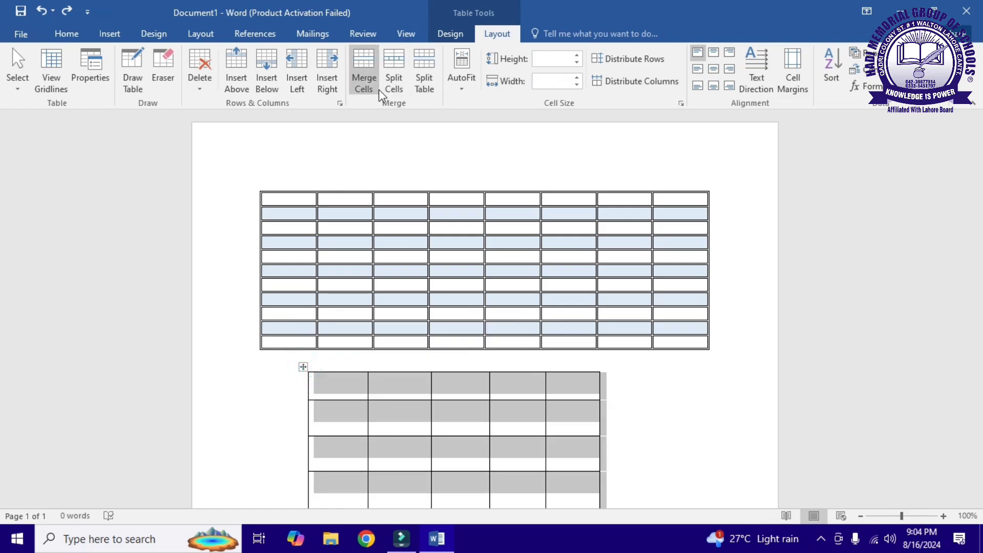
{"action": "left_click", "coordinate": [364, 66]}
{"action": "scroll", "coordinate": [439, 420], "scroll_direction": "down", "scroll_amount": 2}
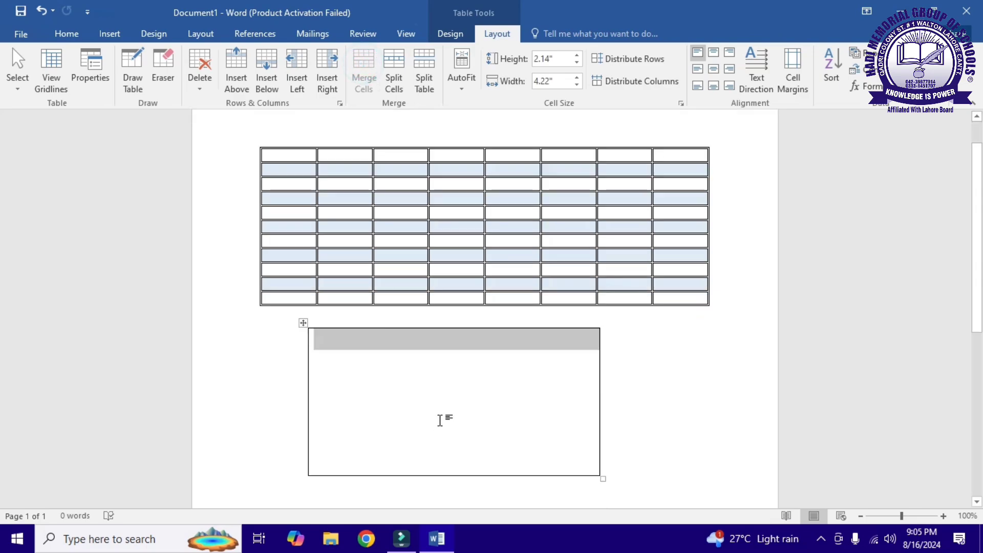
{"action": "scroll", "coordinate": [439, 420], "scroll_direction": "down", "scroll_amount": 3}
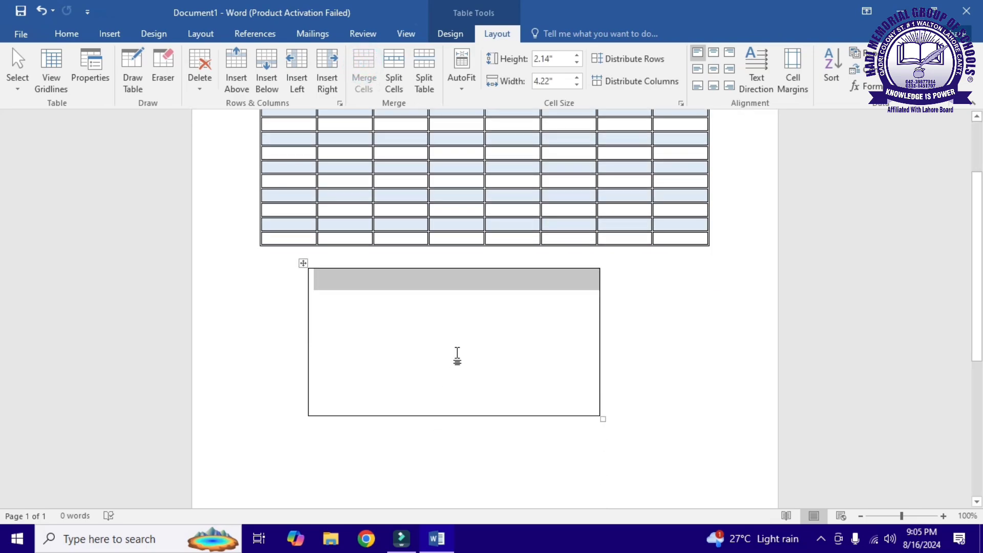
{"action": "key", "text": "ctrl+z"}
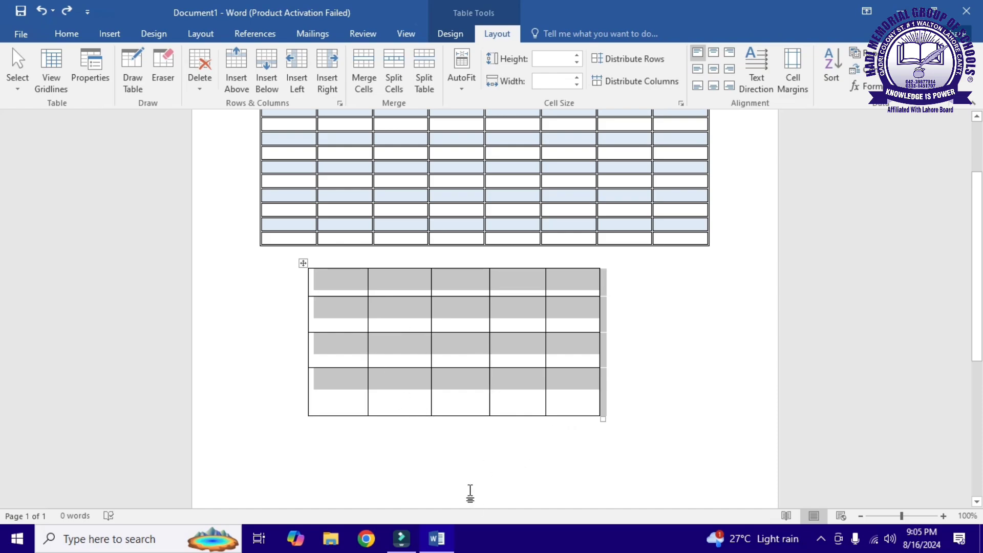
{"action": "scroll", "coordinate": [457, 459], "scroll_direction": "up", "scroll_amount": 2}
{"action": "left_click", "coordinate": [678, 347]}
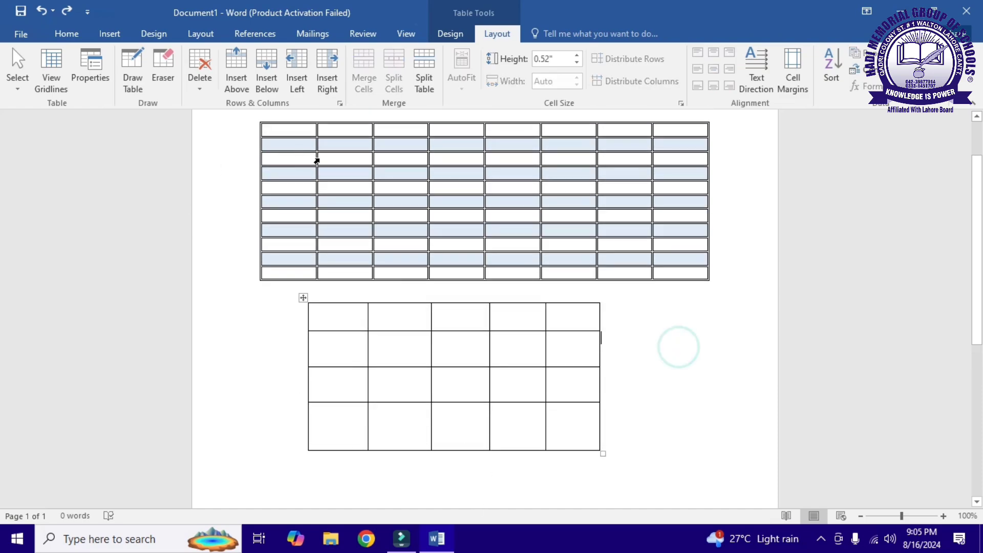
- Split the first cell in the second row of the upper table into 2 columns and 1 row
{"action": "scroll", "coordinate": [313, 161], "scroll_direction": "up", "scroll_amount": 1}
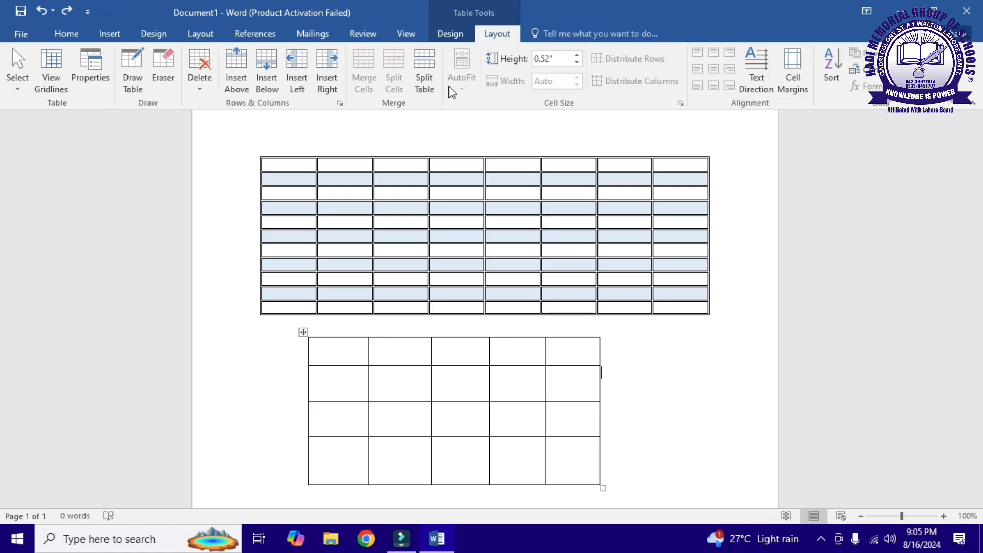
{"action": "left_click", "coordinate": [289, 179]}
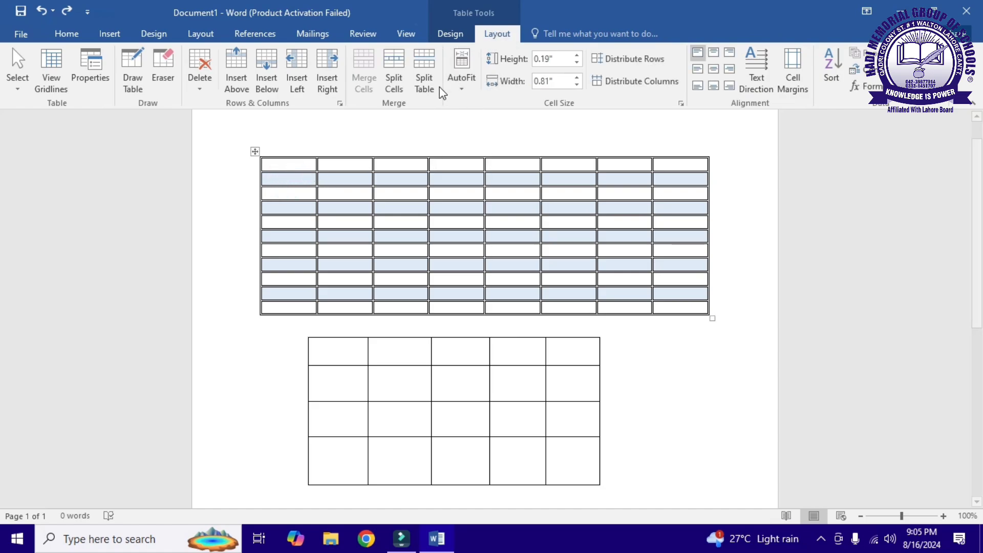
{"action": "left_click", "coordinate": [399, 88]}
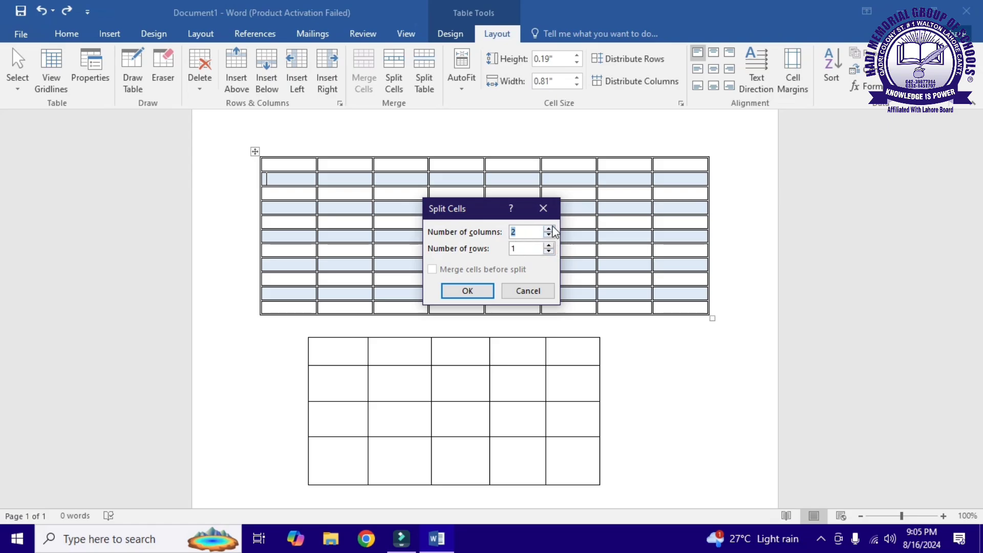
{"action": "left_click", "coordinate": [468, 291]}
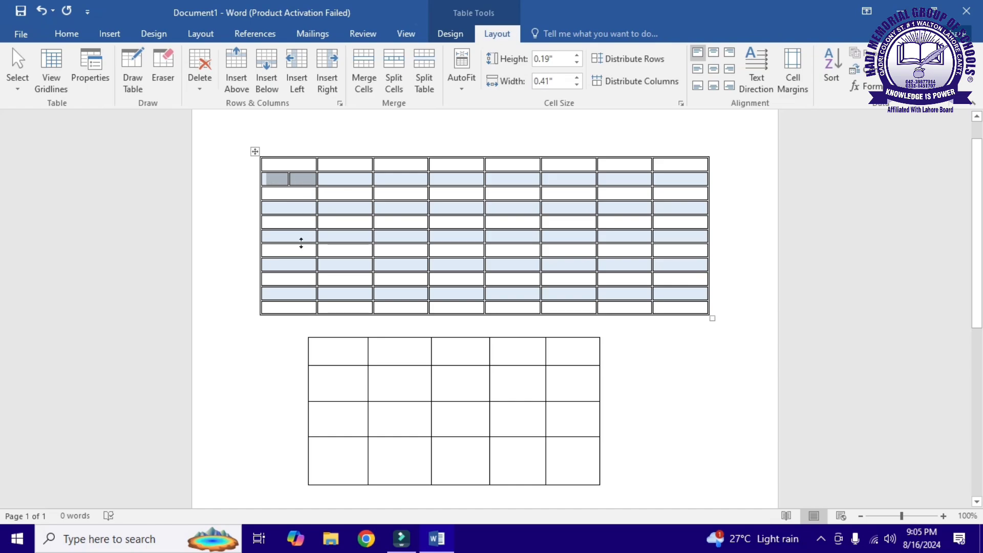
- Split the first cell in the sixth row of the upper table into 1 column and 2 rows
{"action": "left_click", "coordinate": [282, 234]}
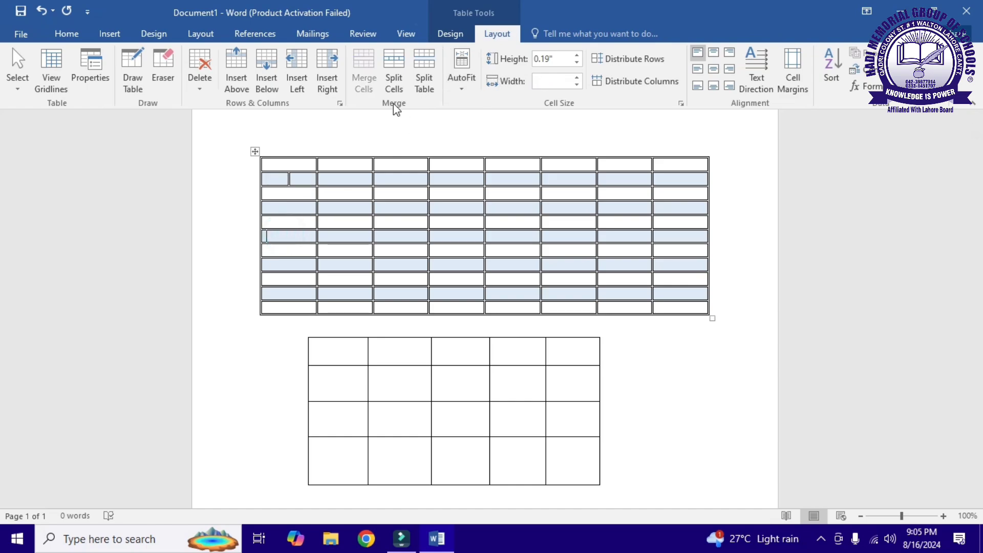
{"action": "left_click", "coordinate": [396, 76]}
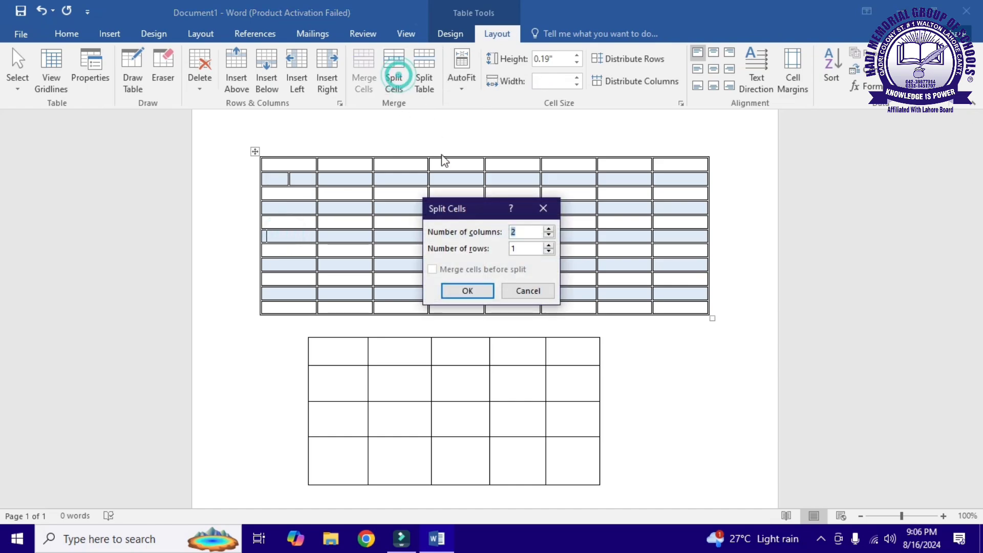
{"action": "left_click", "coordinate": [549, 229]}
{"action": "left_click", "coordinate": [548, 235]}
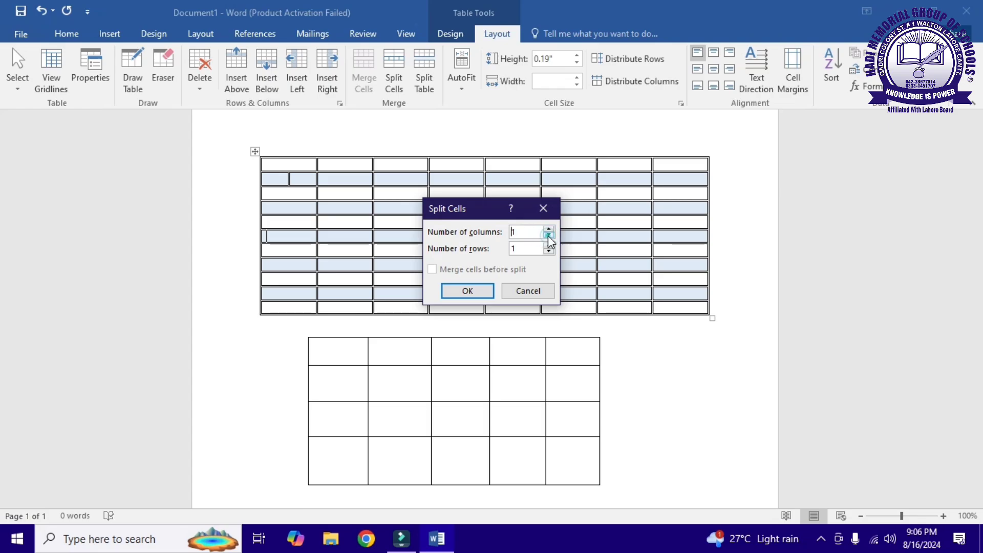
{"action": "left_click", "coordinate": [548, 235]}
{"action": "left_click", "coordinate": [548, 246]}
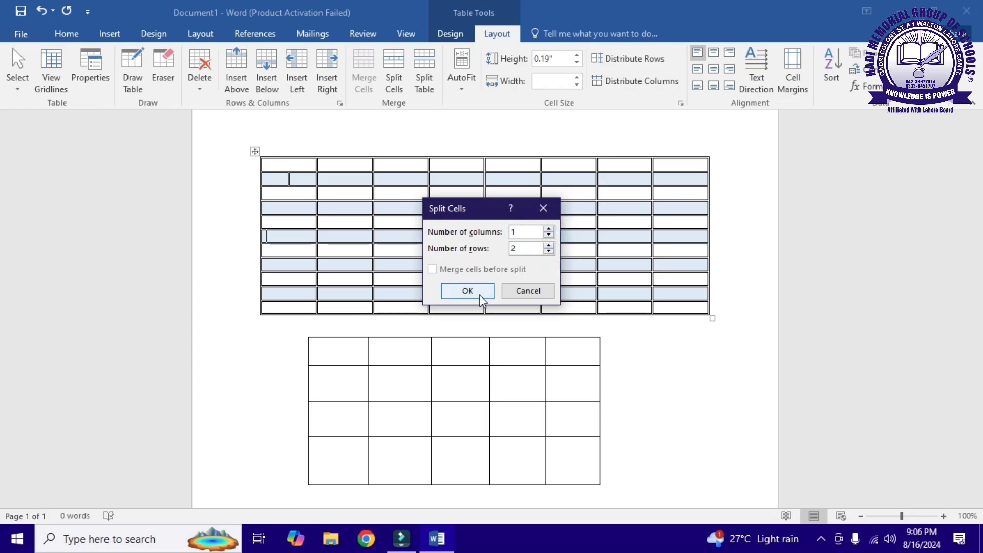
{"action": "left_click", "coordinate": [466, 290]}
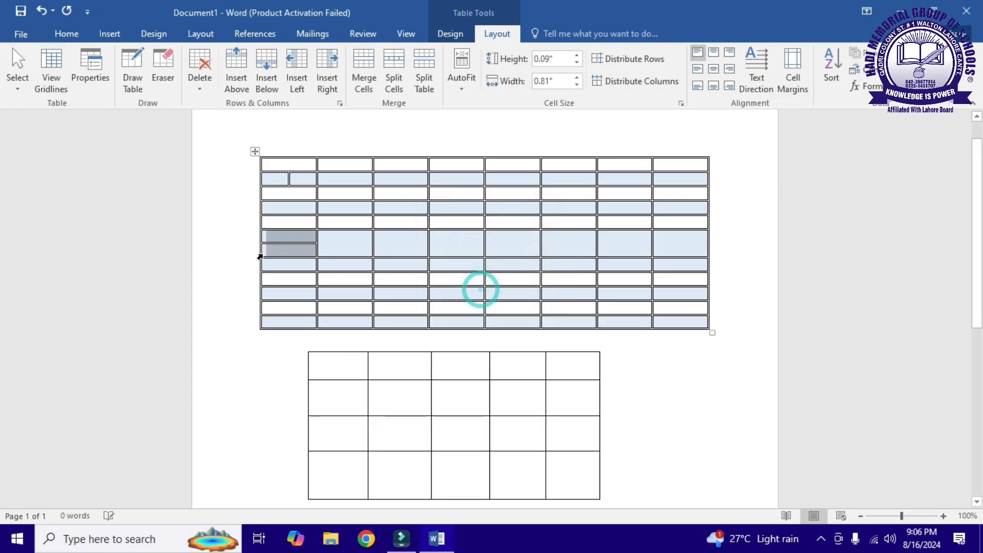